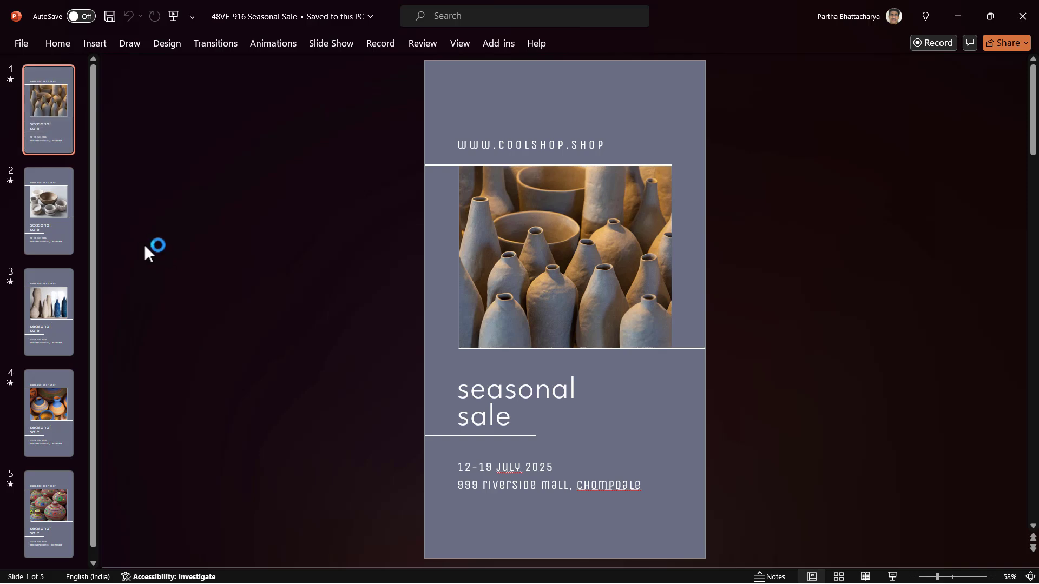
- Look through slides 2 to 5 of the Seasonal Sale presentation and preview the last one as a slide show
left_click(72, 201)
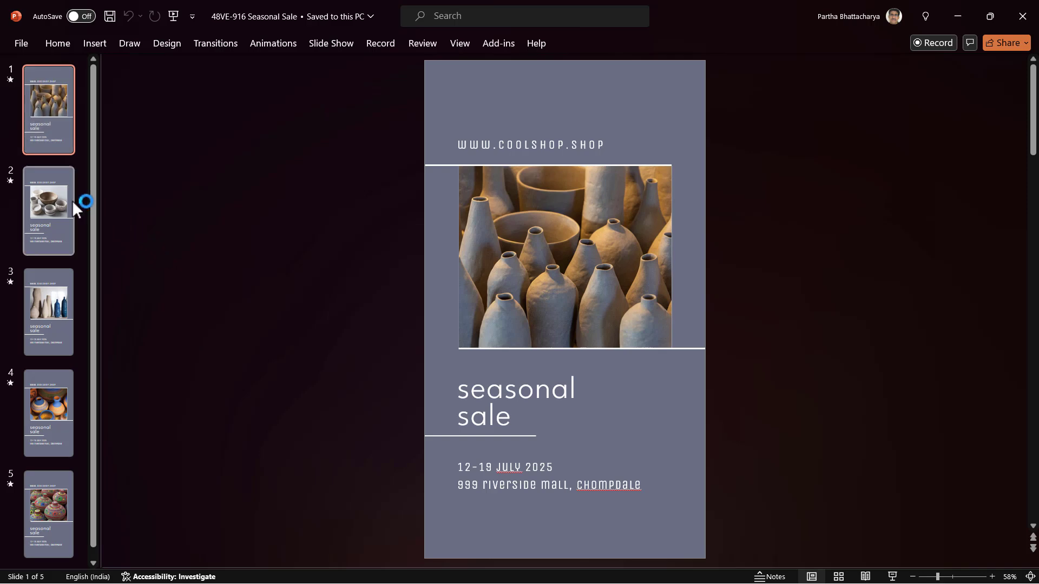
left_click(41, 323)
left_click(44, 406)
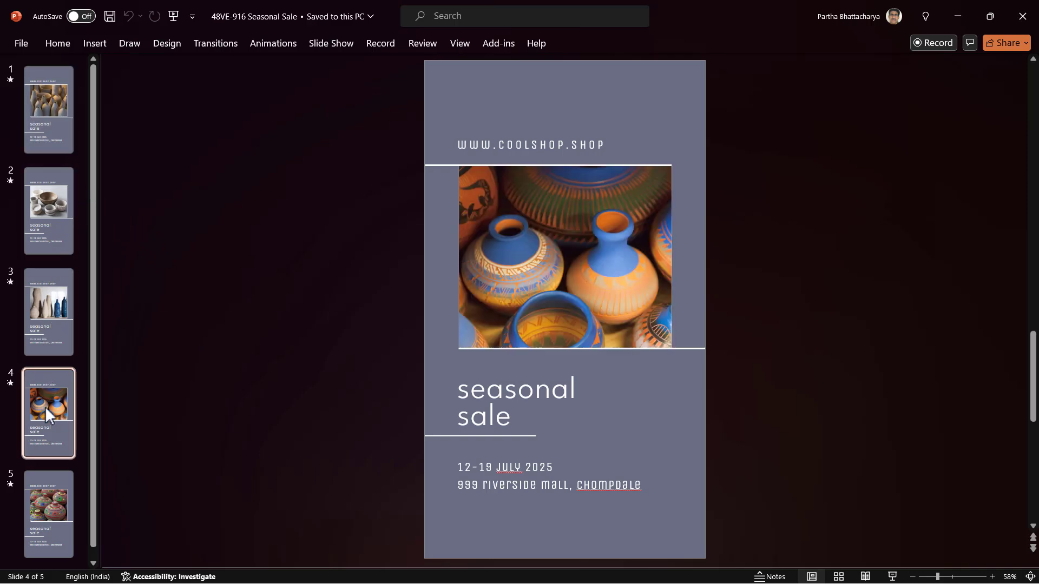
left_click(44, 518)
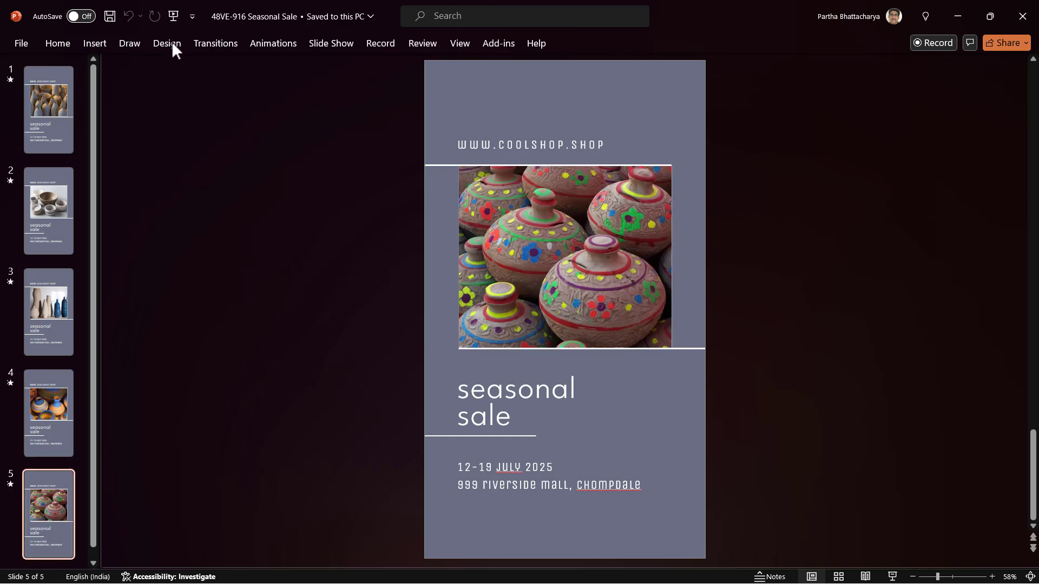
left_click(173, 13)
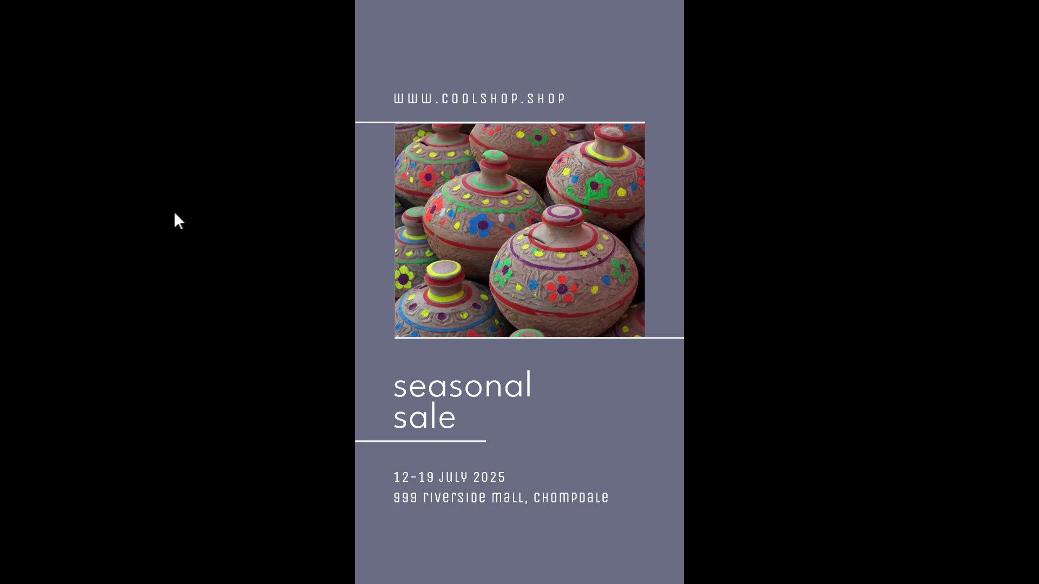
key("Escape")
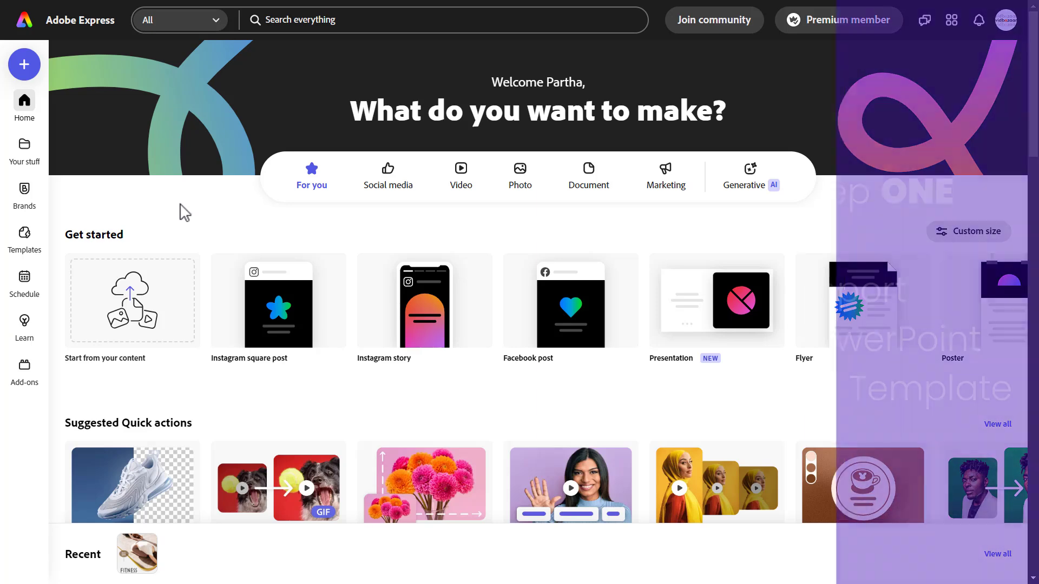
- In Adobe Express, import the 48VE-916 Seasonal Sale PowerPoint file and open the converted document without the template browser
left_click(27, 64)
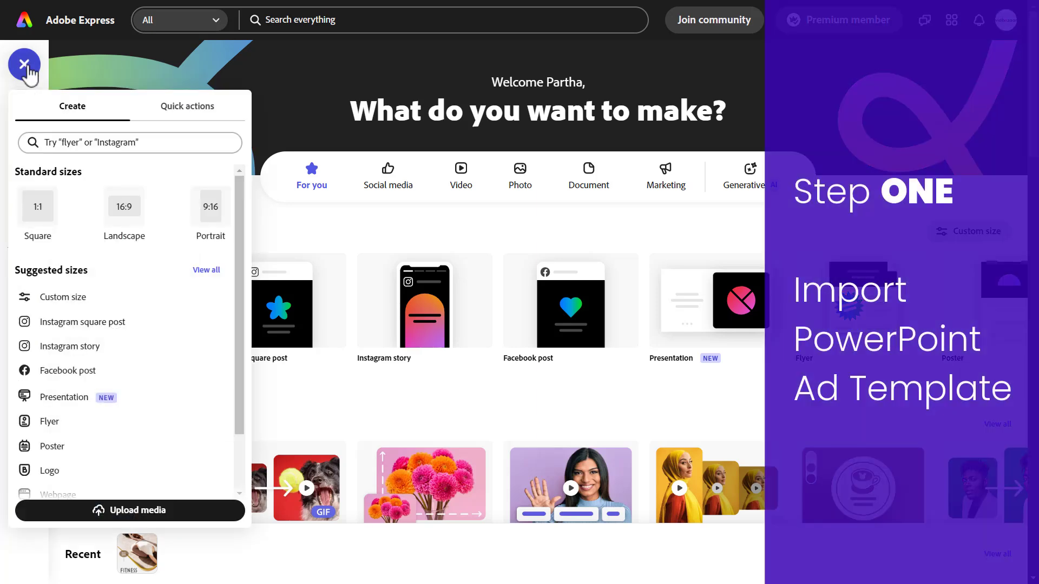
left_click(178, 515)
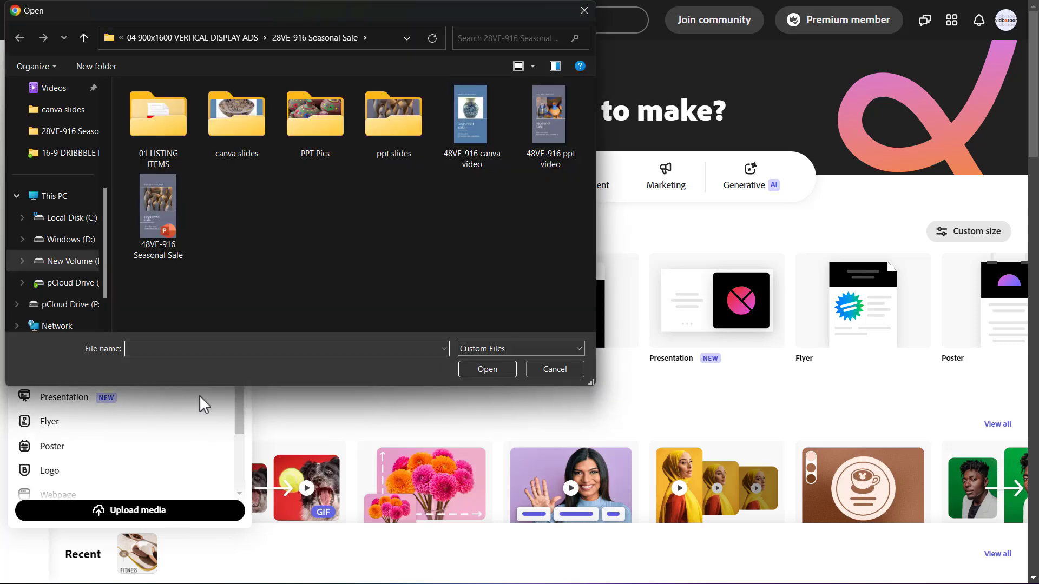
left_click(162, 210)
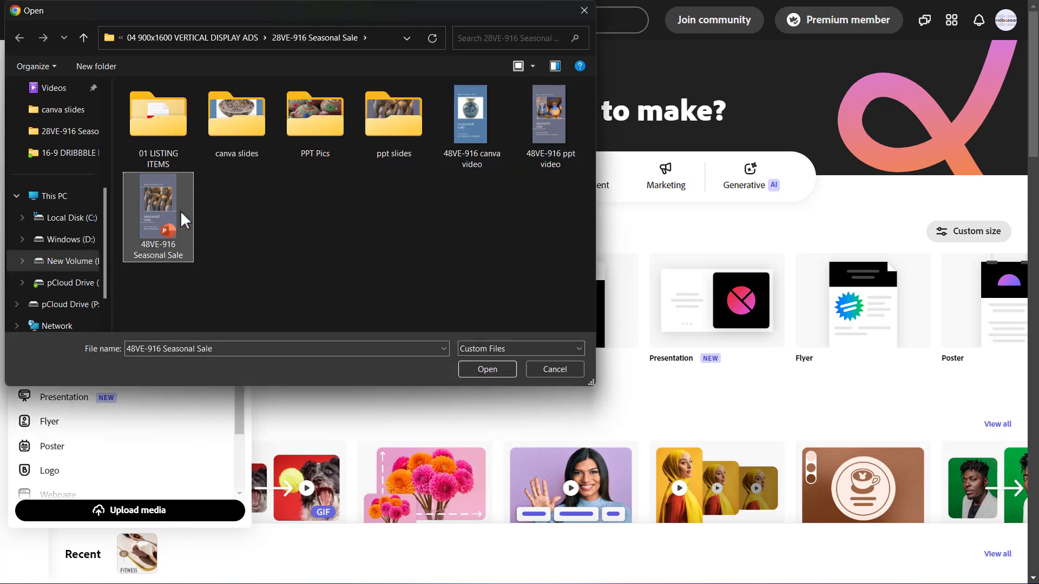
left_click(474, 369)
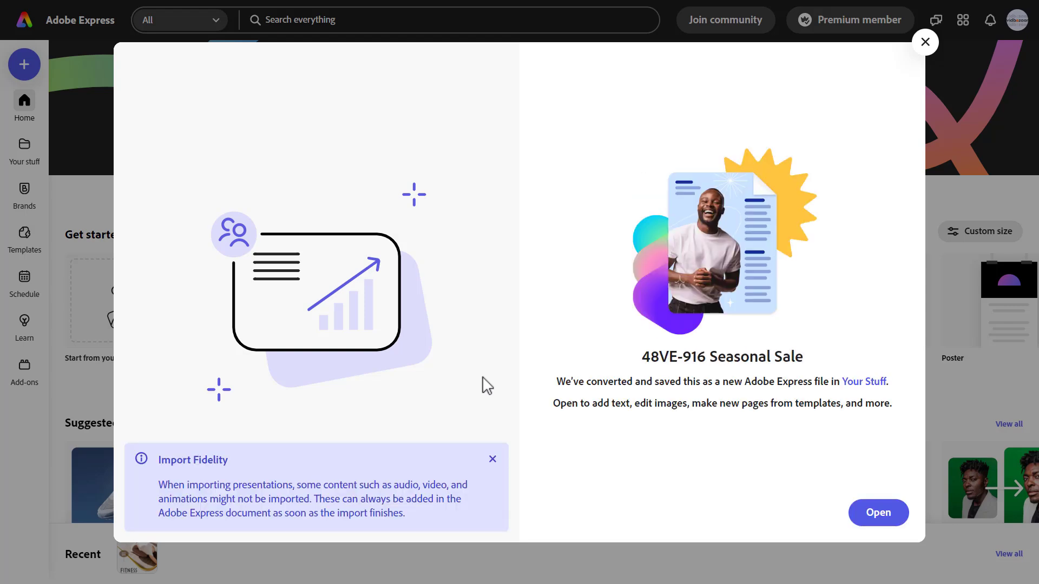
left_click(872, 519)
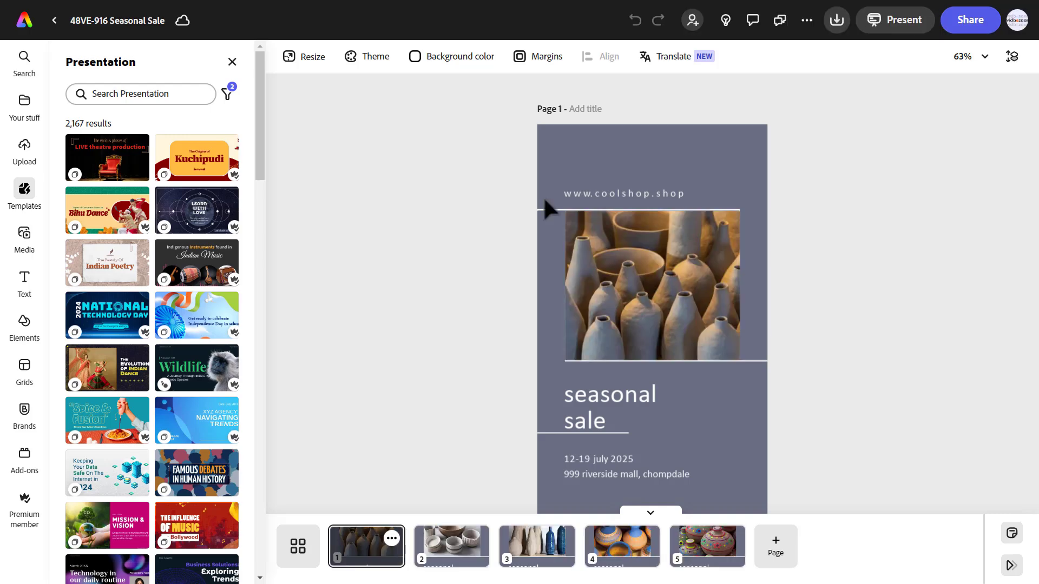
left_click(232, 63)
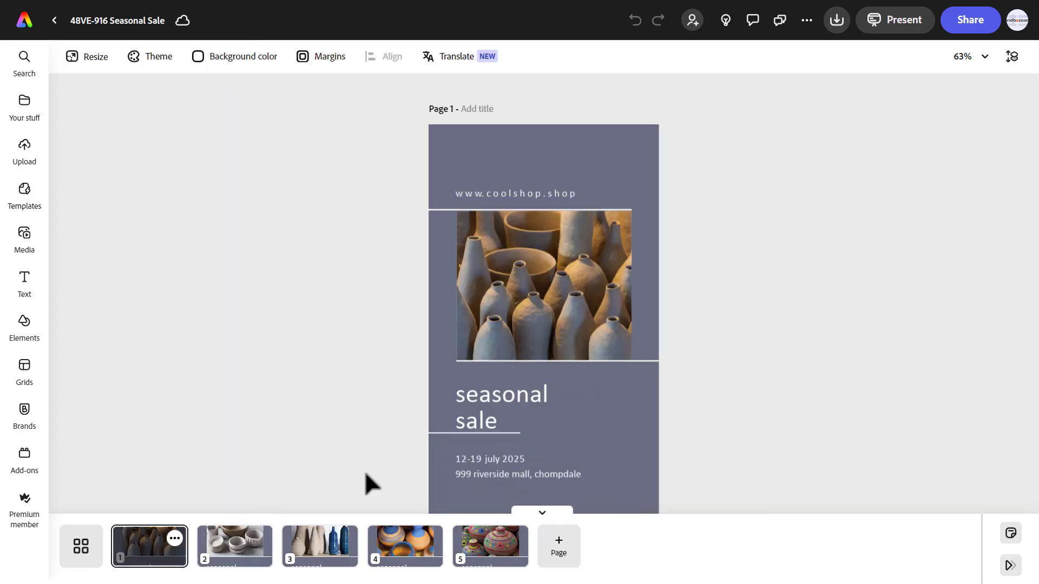
- Delete pages 2 to 5, keeping only the first page of the design
left_click(239, 546)
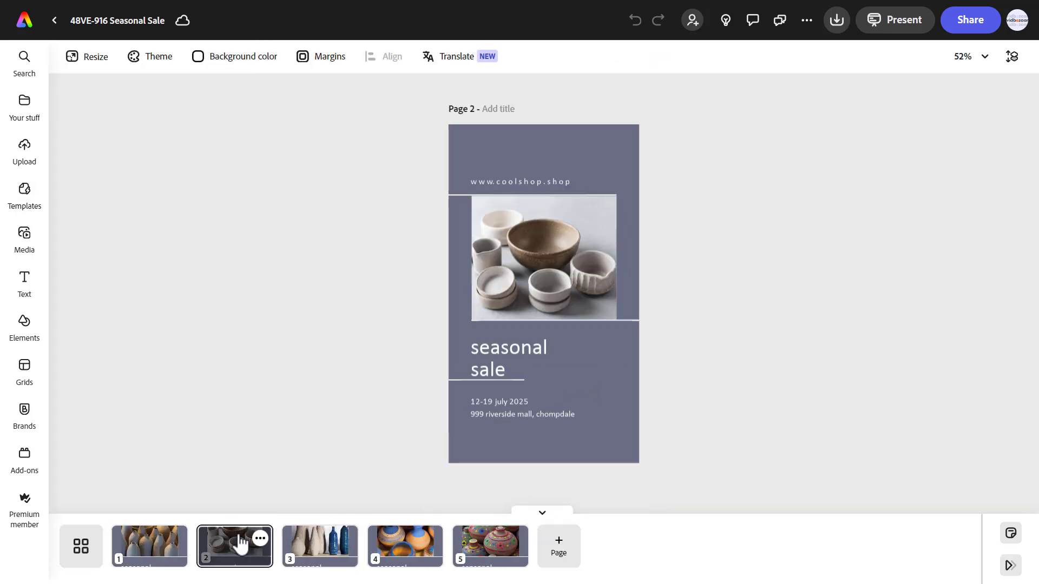
left_click(483, 547, "shift")
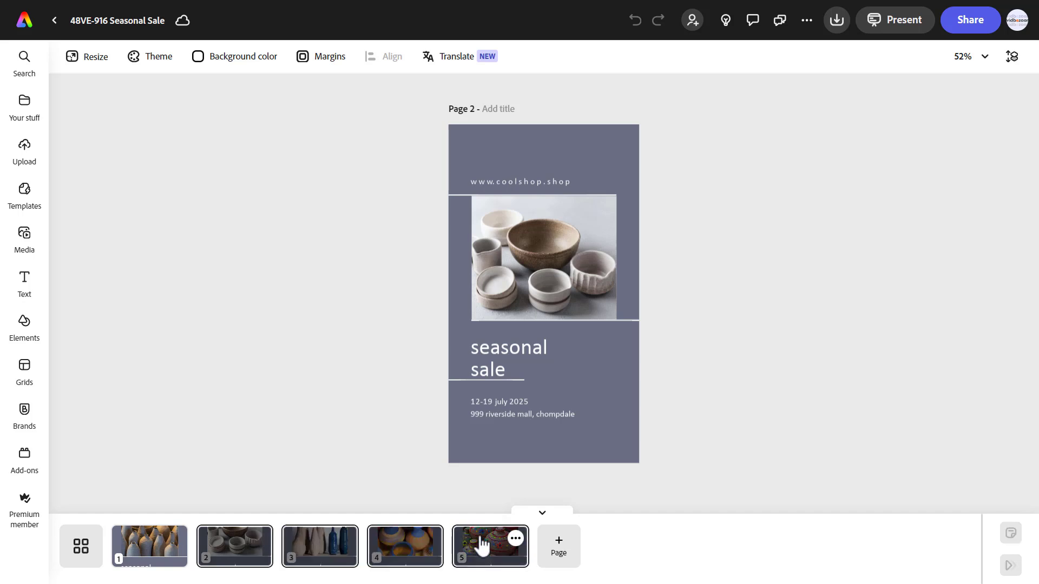
right_click(482, 546)
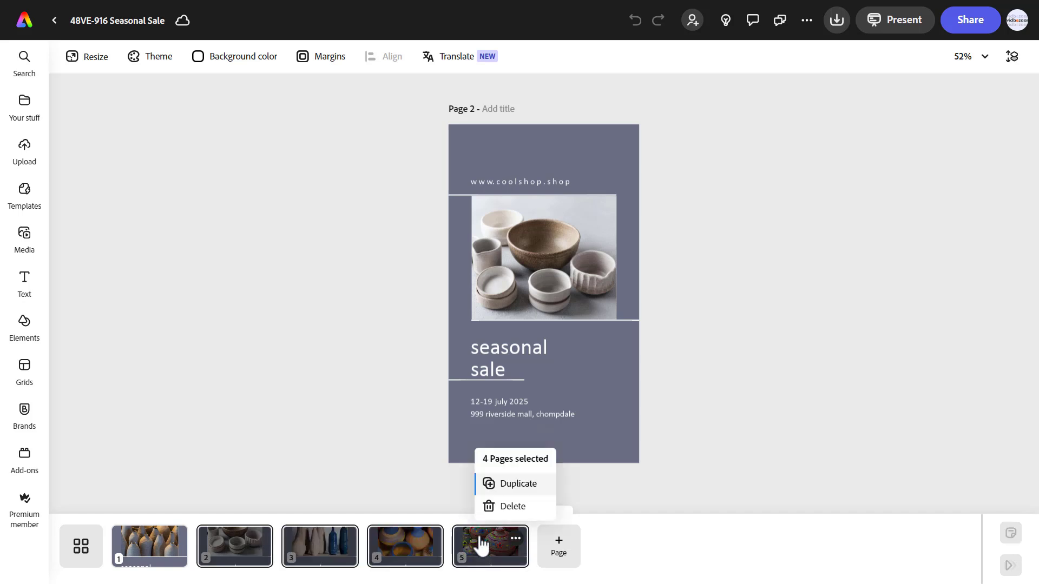
left_click(514, 507)
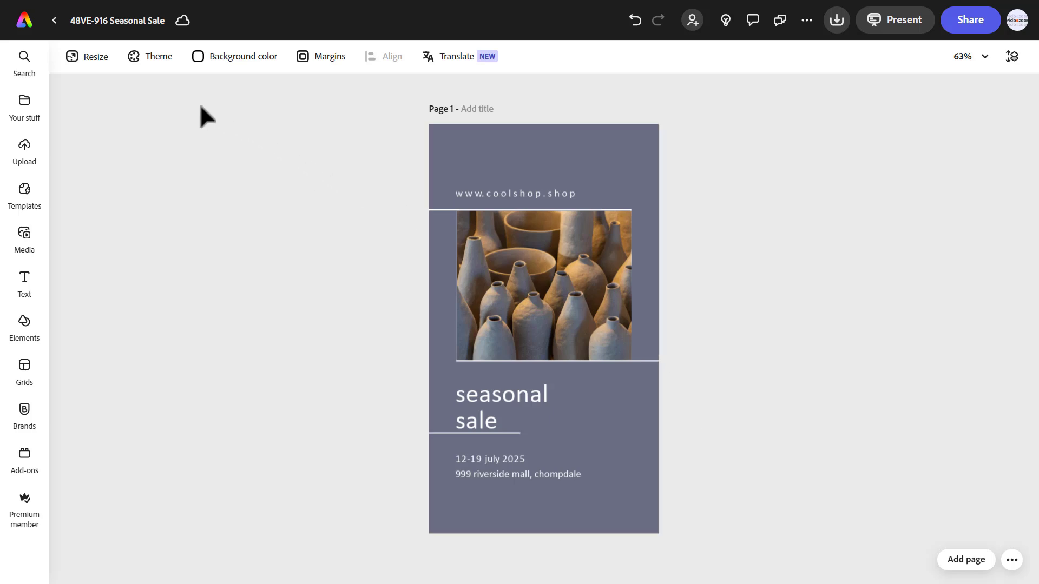
- Resize the page to the Instagram story format, 1,080 x 1,920 px
left_click(96, 64)
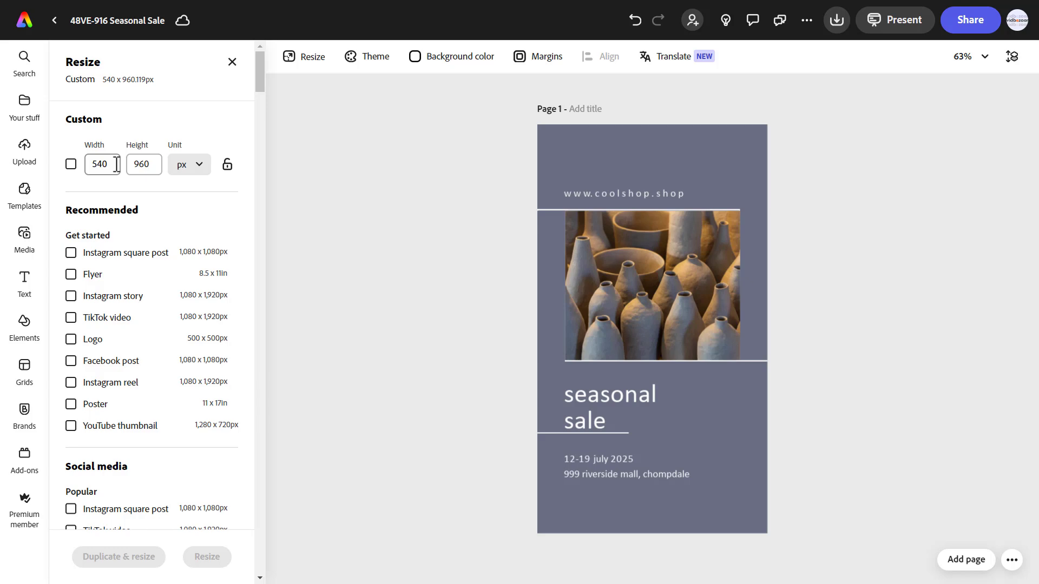
left_click(167, 307)
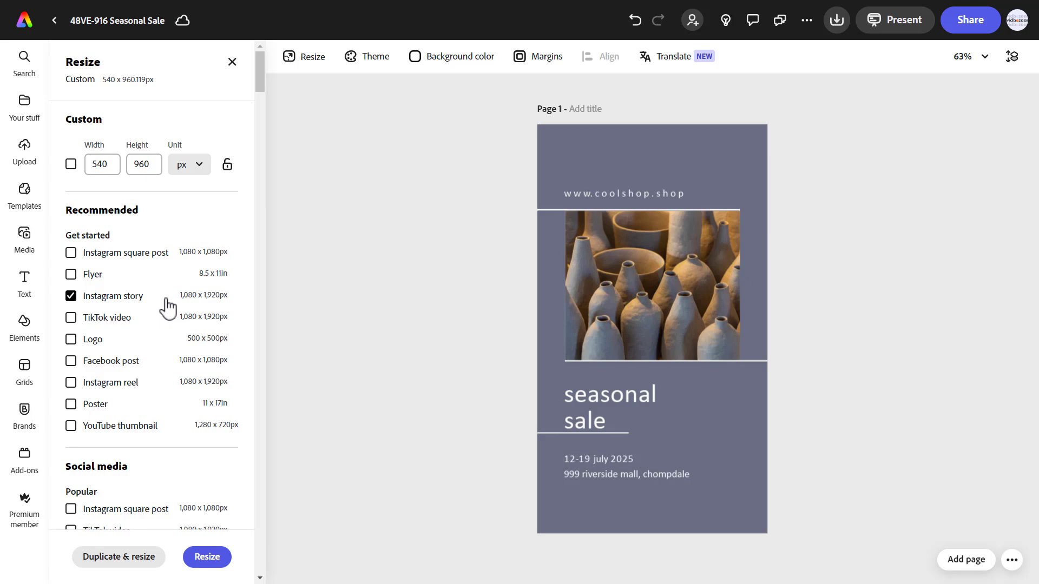
left_click(206, 558)
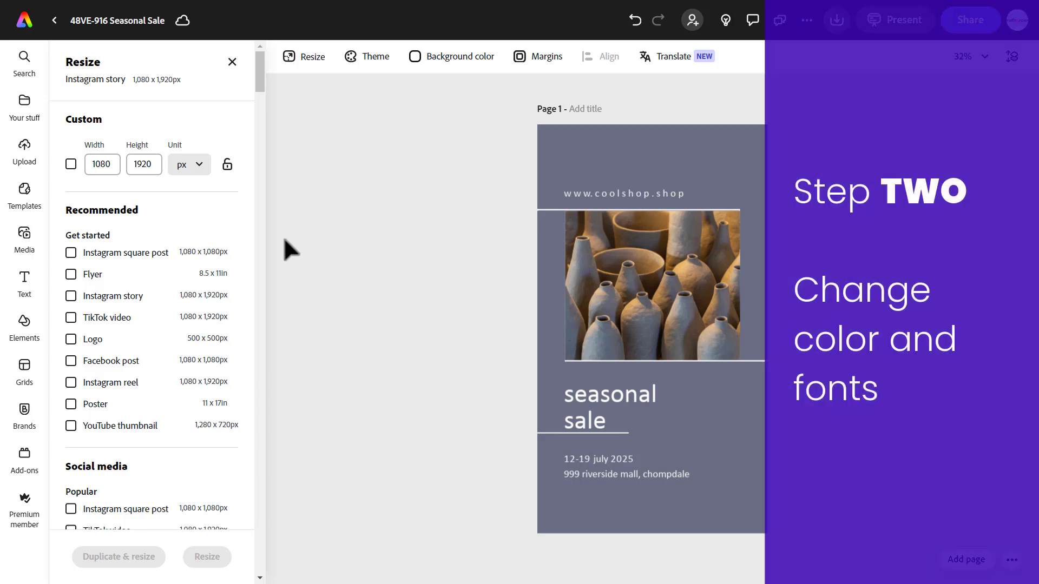
left_click(232, 62)
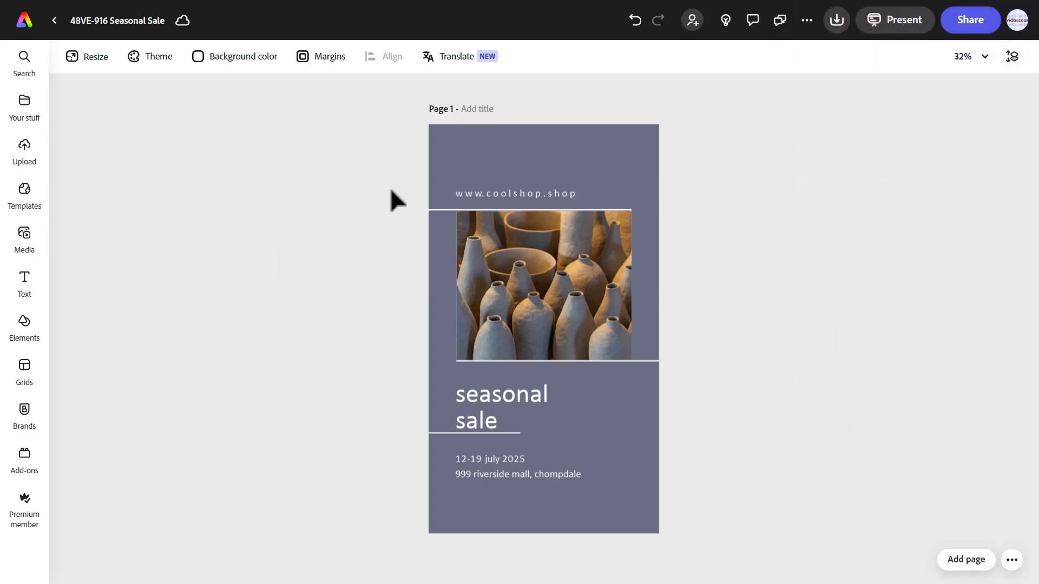
- Unlock the locked group covering the page and ungroup its elements
left_click(444, 159)
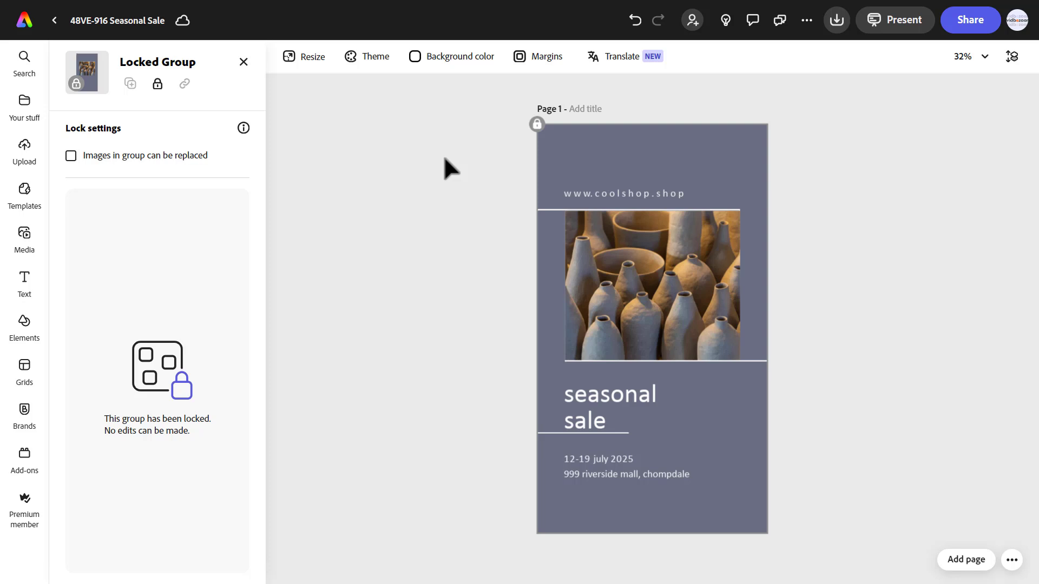
left_click(158, 84)
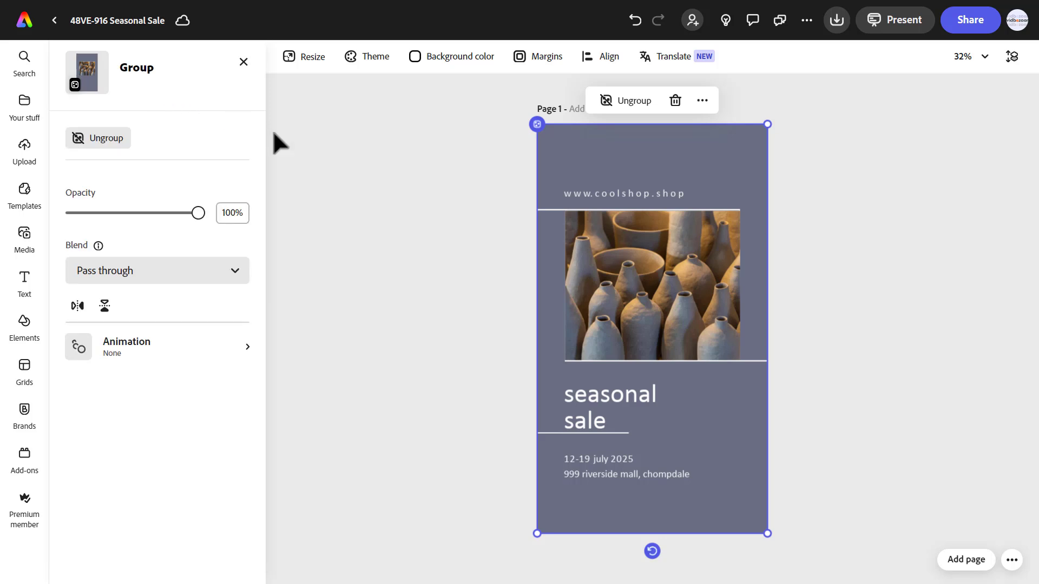
left_click(633, 102)
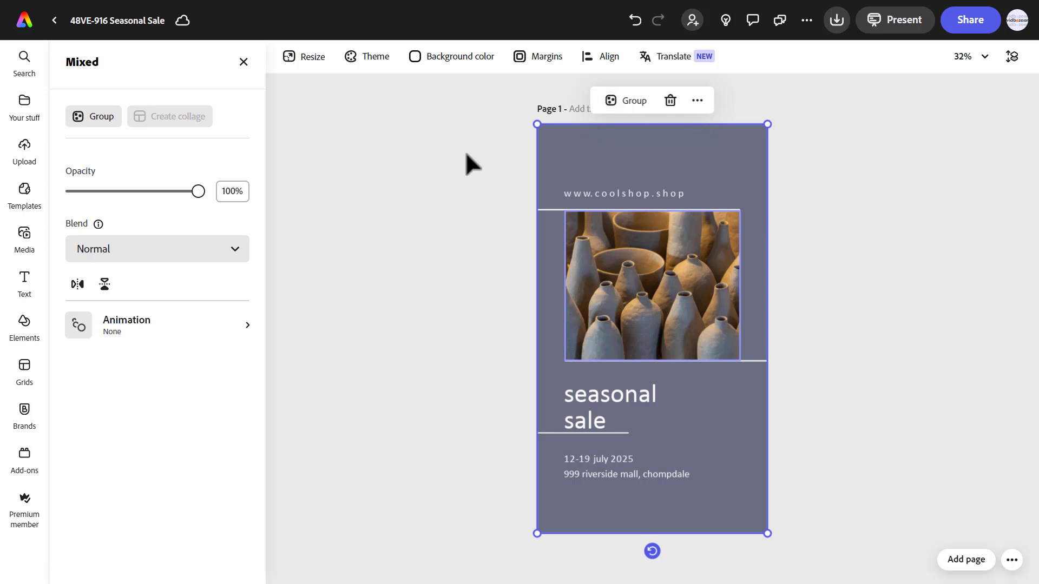
- Try the recommended blue and green swatches on the background shape and set its fill to #5F7D99
left_click(577, 170)
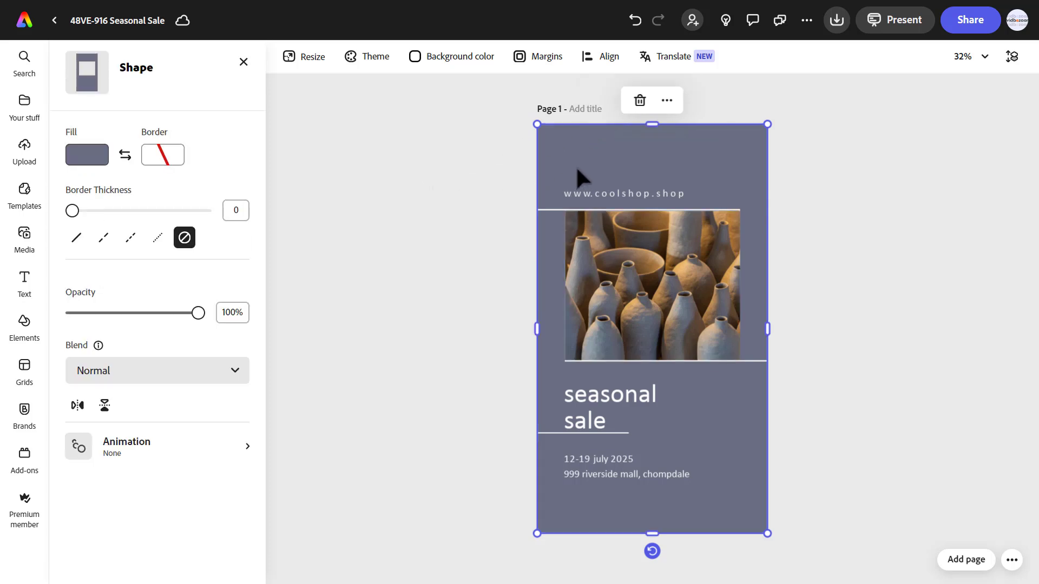
left_click(100, 163)
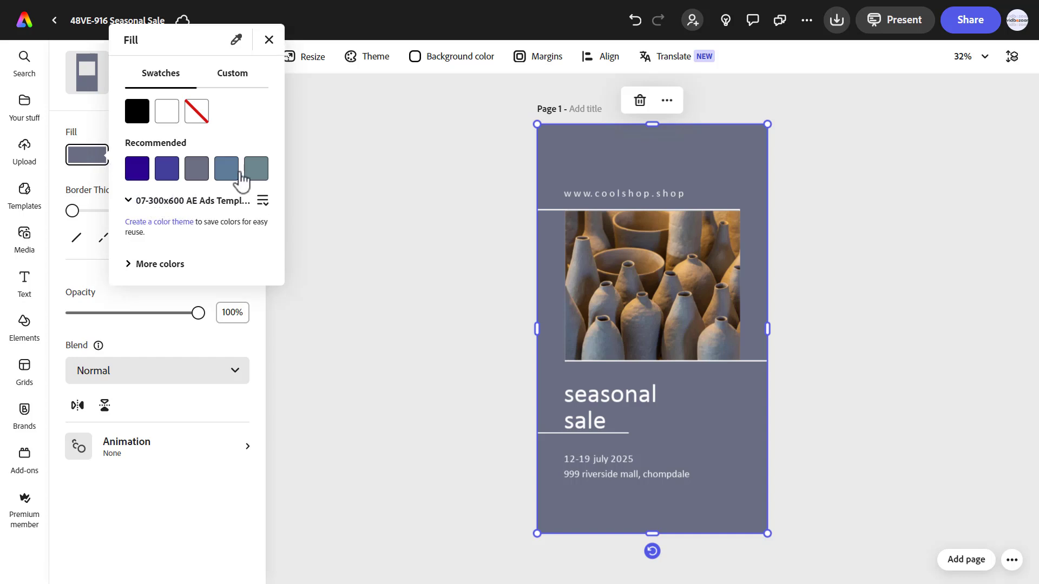
left_click(228, 175)
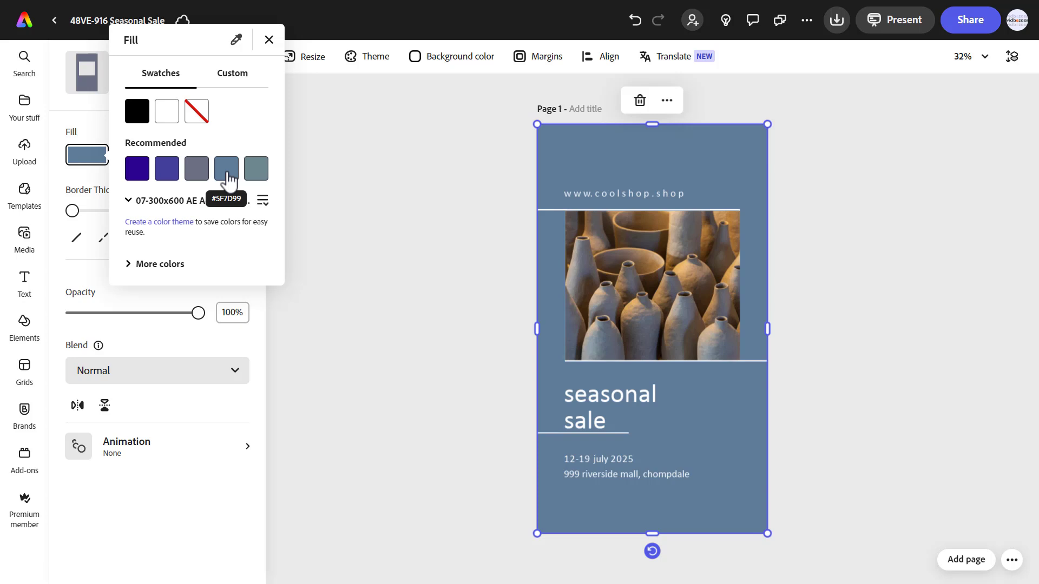
left_click(263, 174)
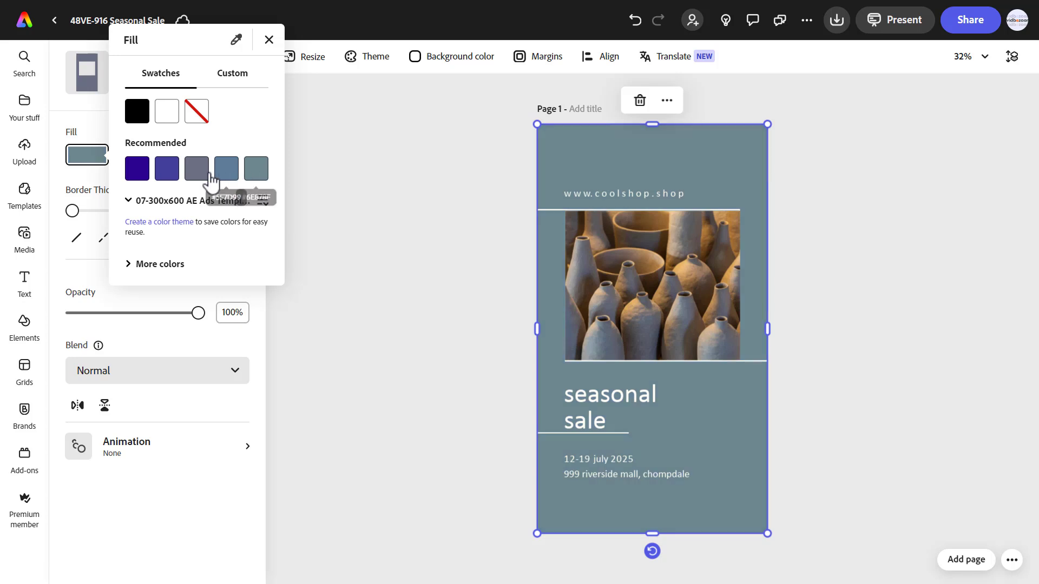
left_click(227, 171)
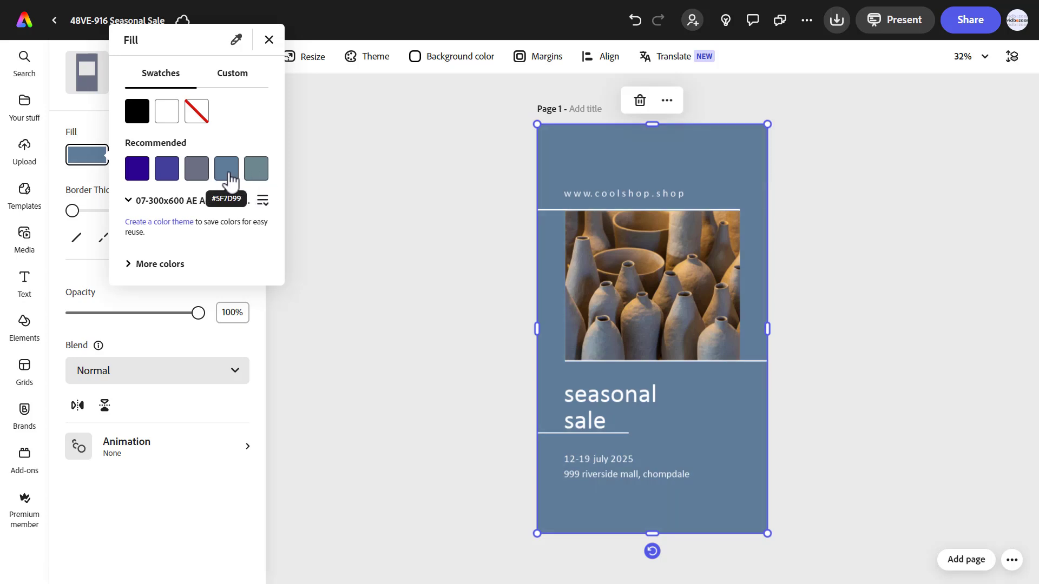
left_click(382, 204)
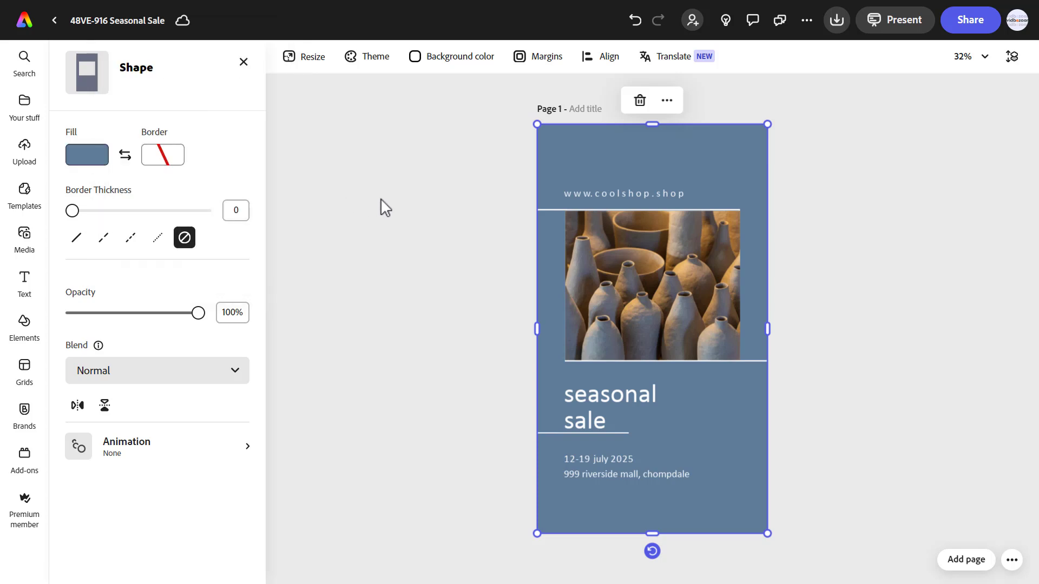
left_click(379, 198)
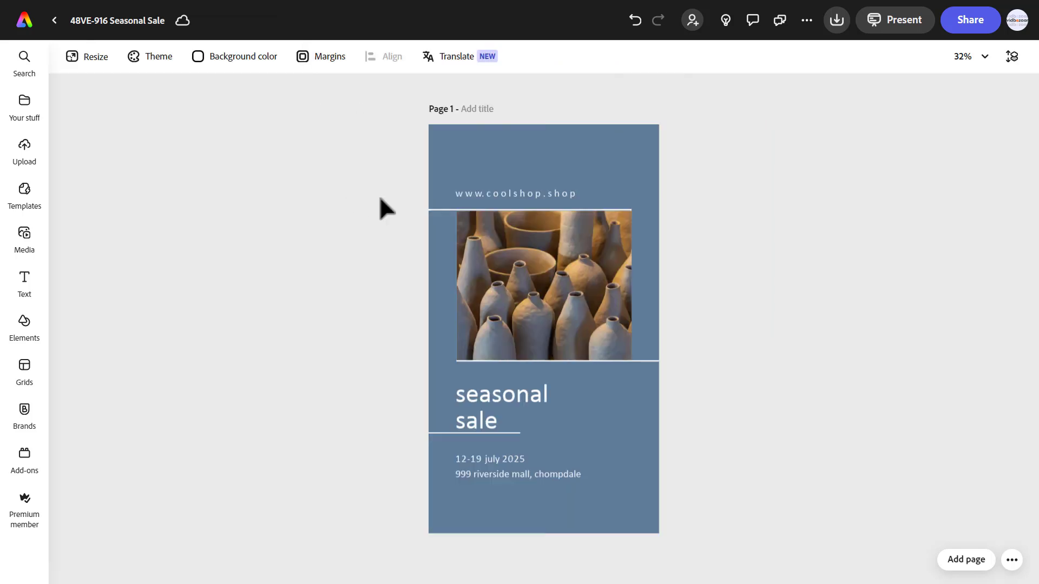
- Set the font of the website, date and address texts to Lato Regular
left_click(473, 196)
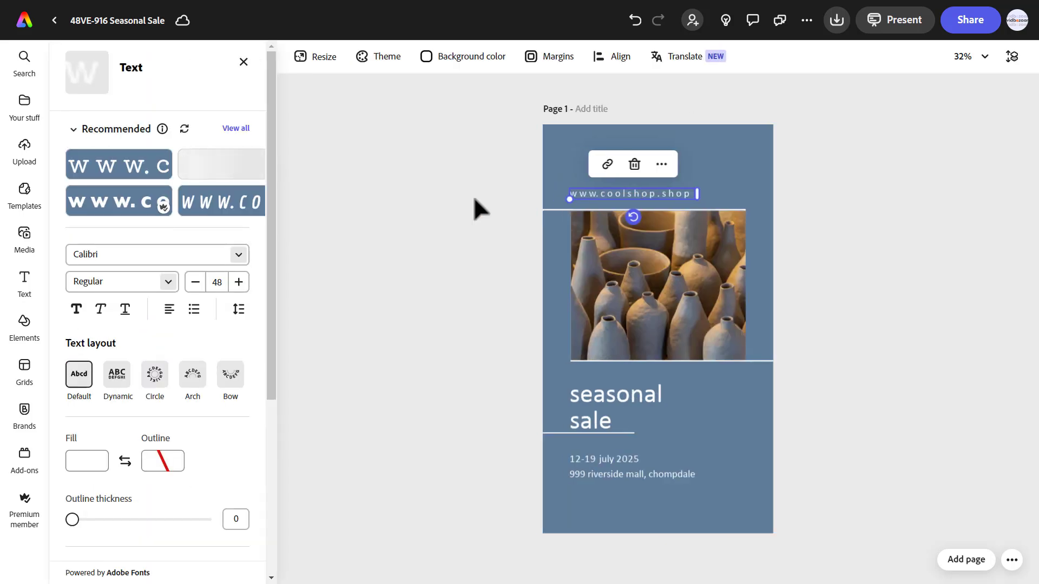
left_click(592, 455, "shift")
left_click(593, 471, "shift")
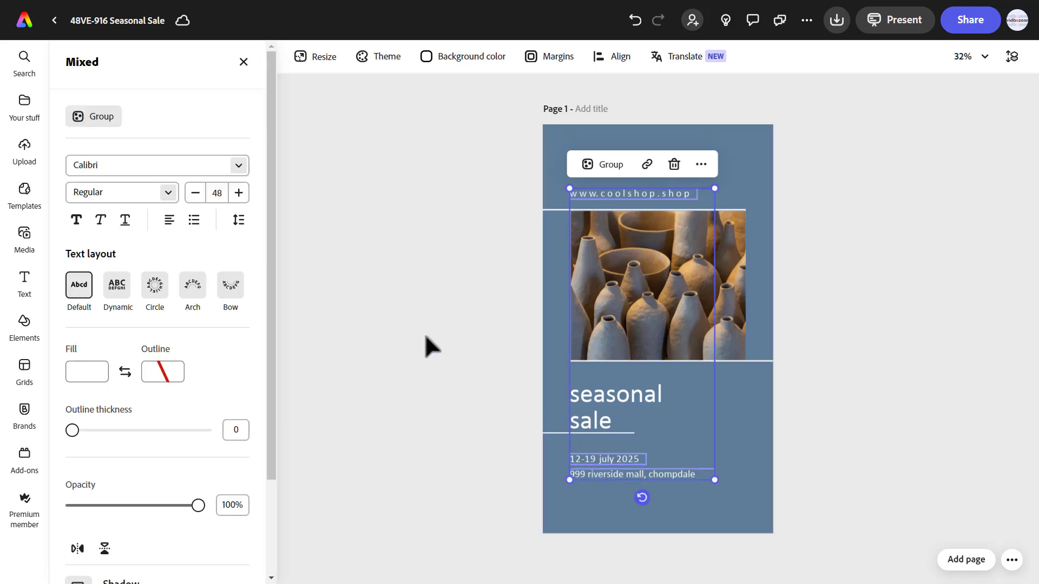
left_click(238, 168)
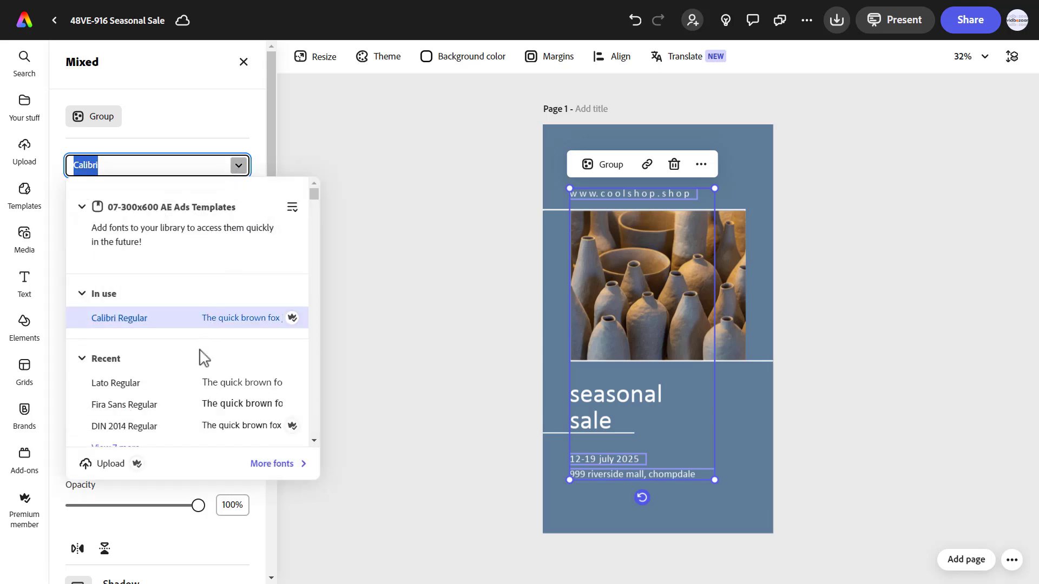
left_click(174, 393)
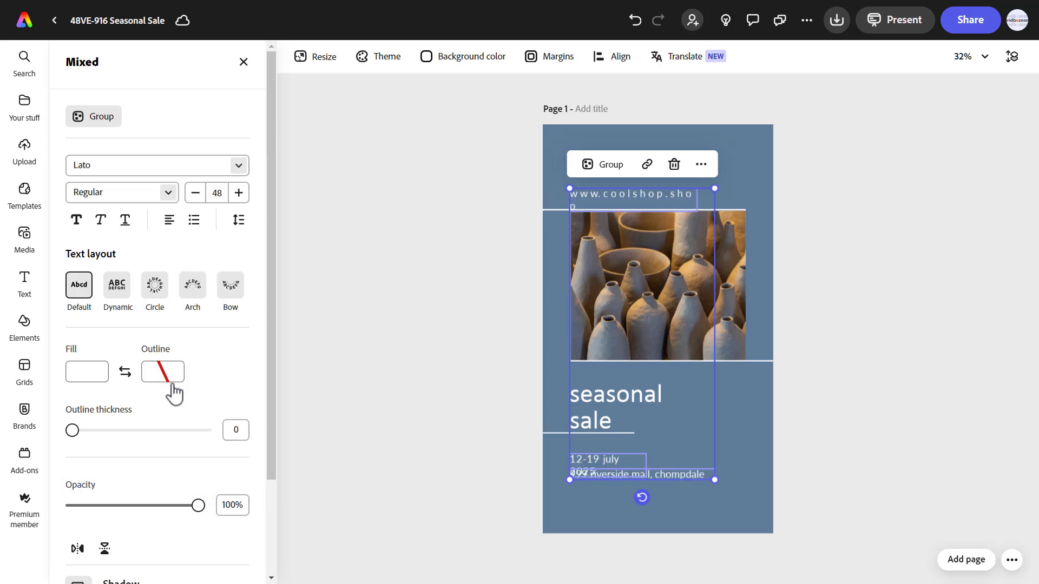
left_click(479, 372)
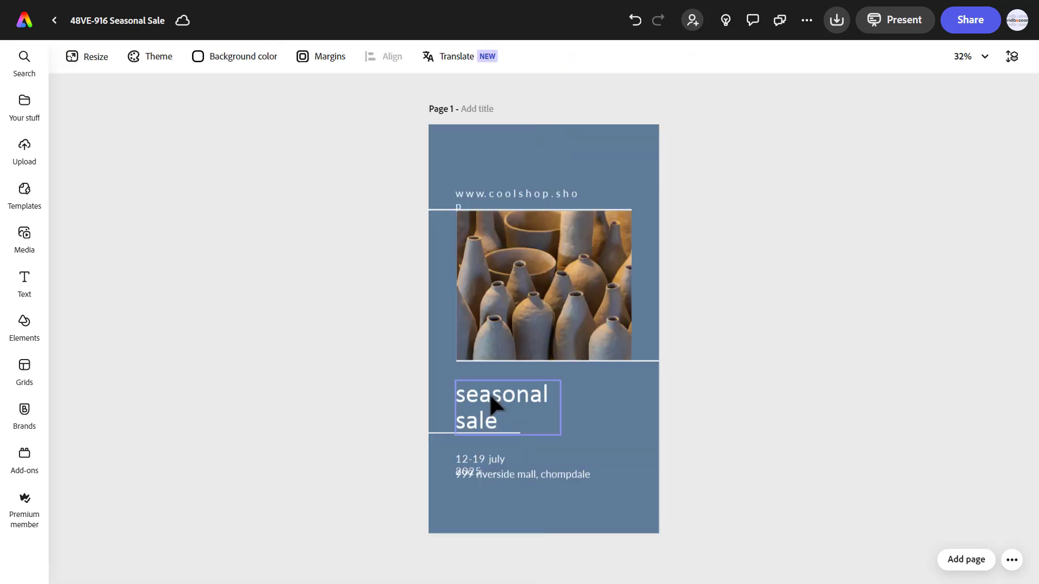
- Widen the date and website text boxes so that each text fits on one line
left_click(495, 457)
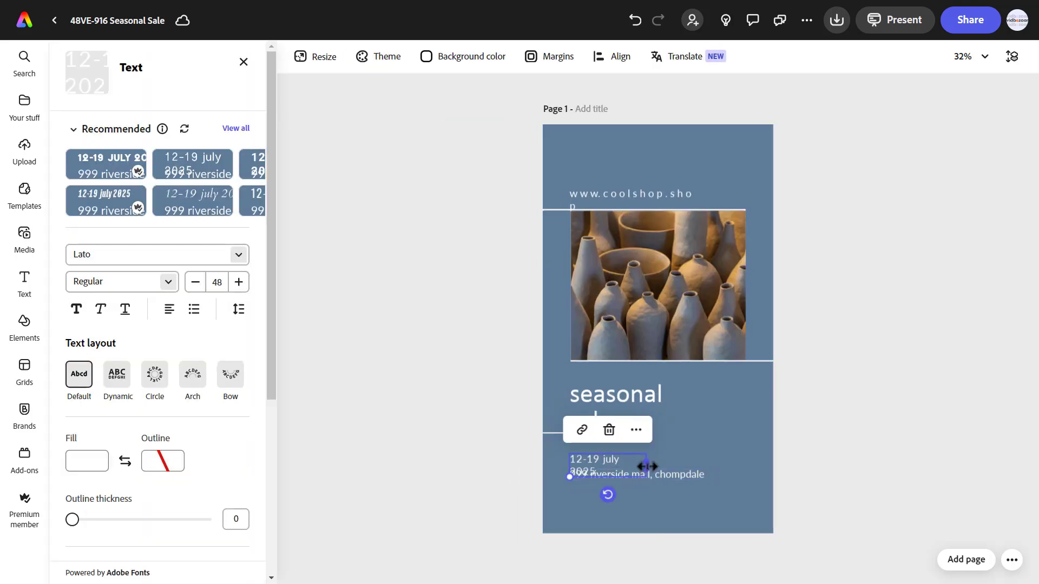
left_click_drag(648, 466, 661, 465)
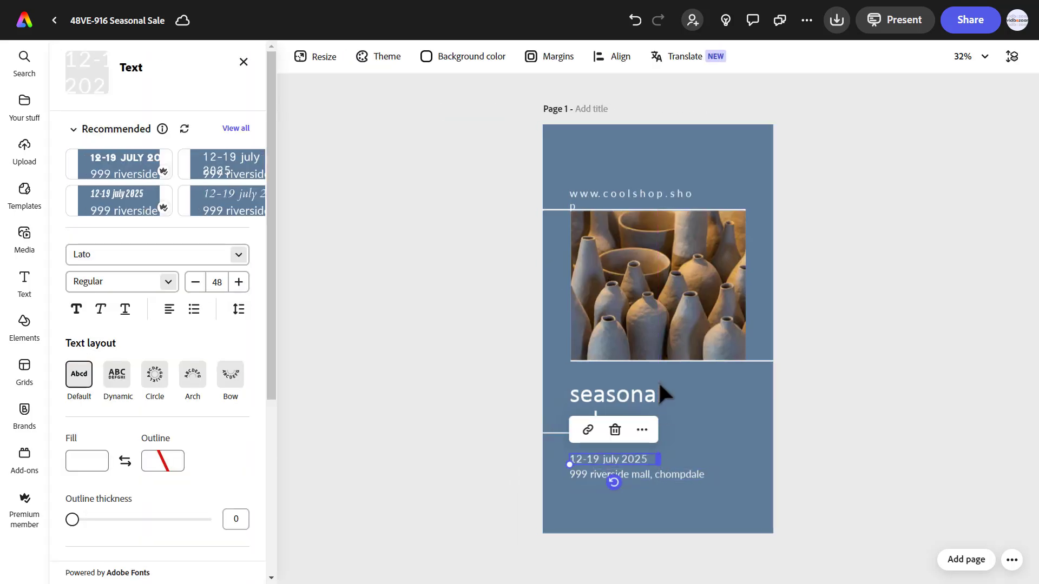
left_click(648, 195)
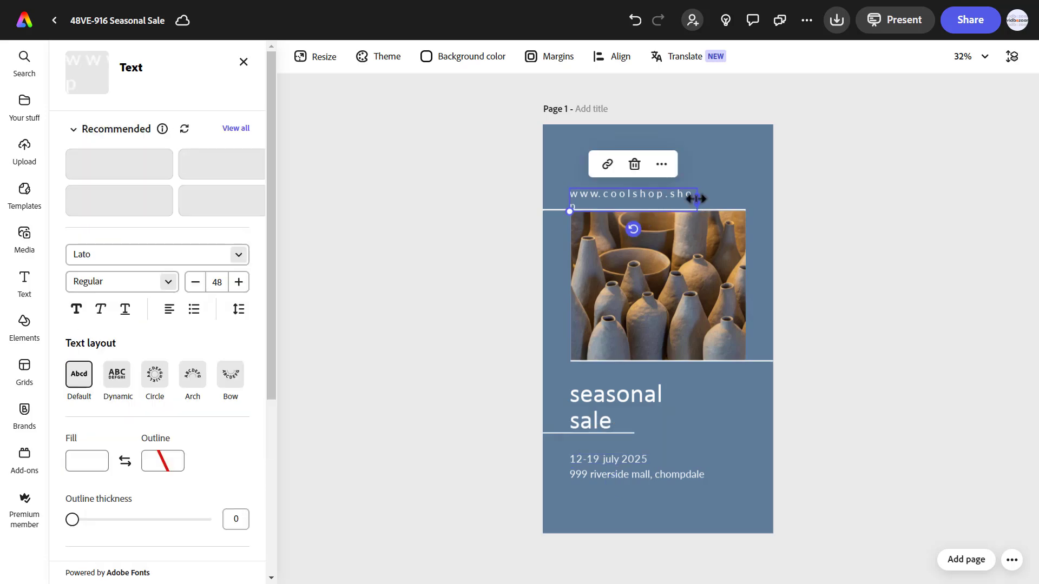
left_click_drag(697, 199, 707, 198)
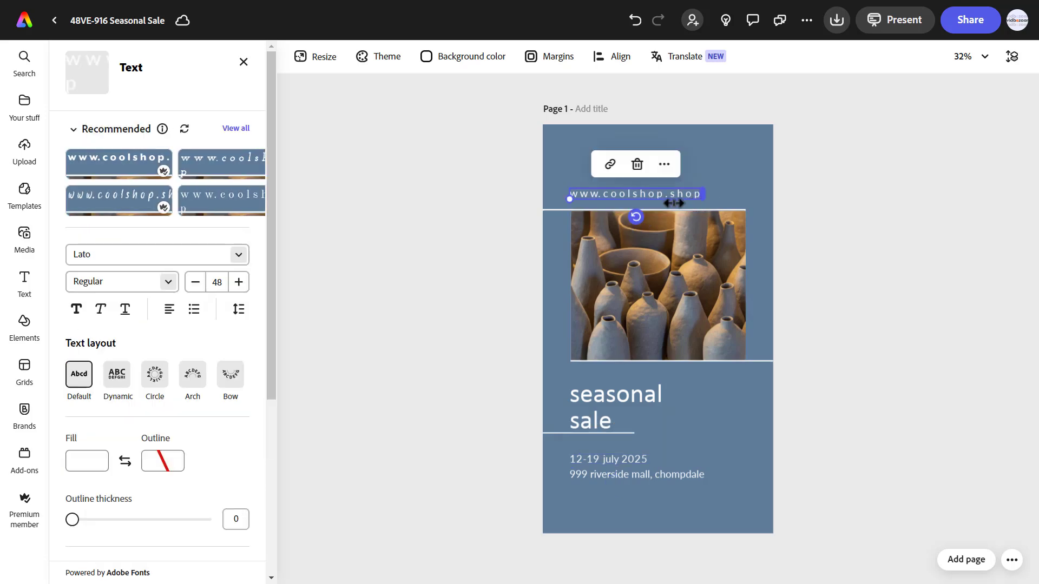
left_click(484, 219)
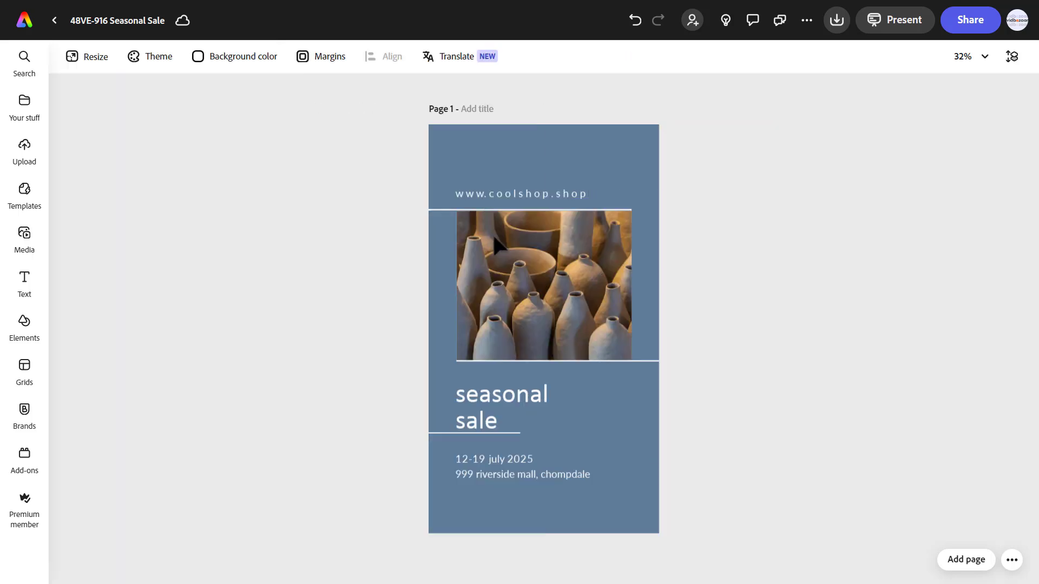
- Set the font of the "seasonal sale" heading to Westgate Bold
left_click(502, 405)
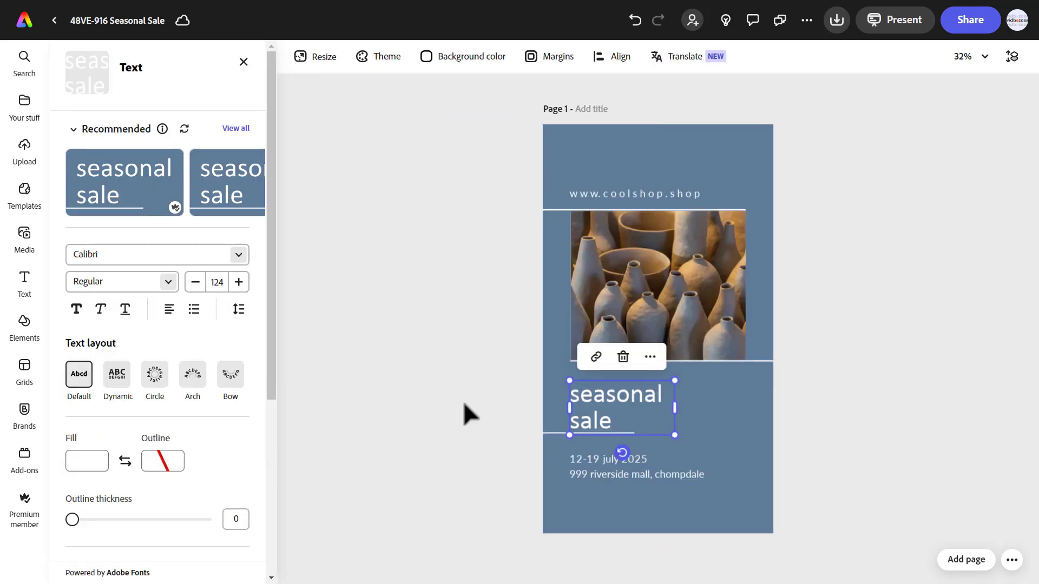
left_click(179, 259)
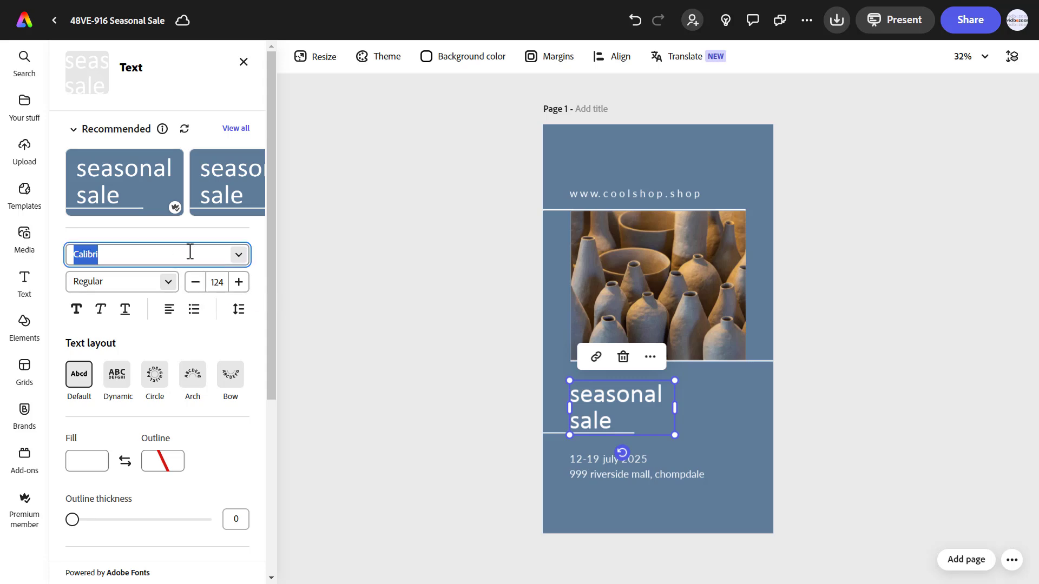
left_click(238, 254)
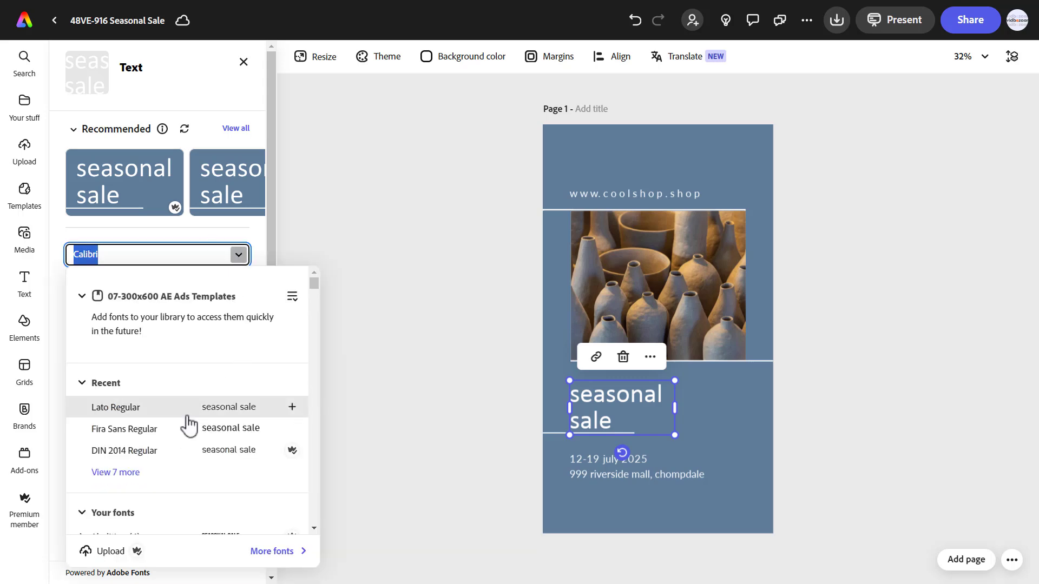
scroll(139, 476, "down", 5)
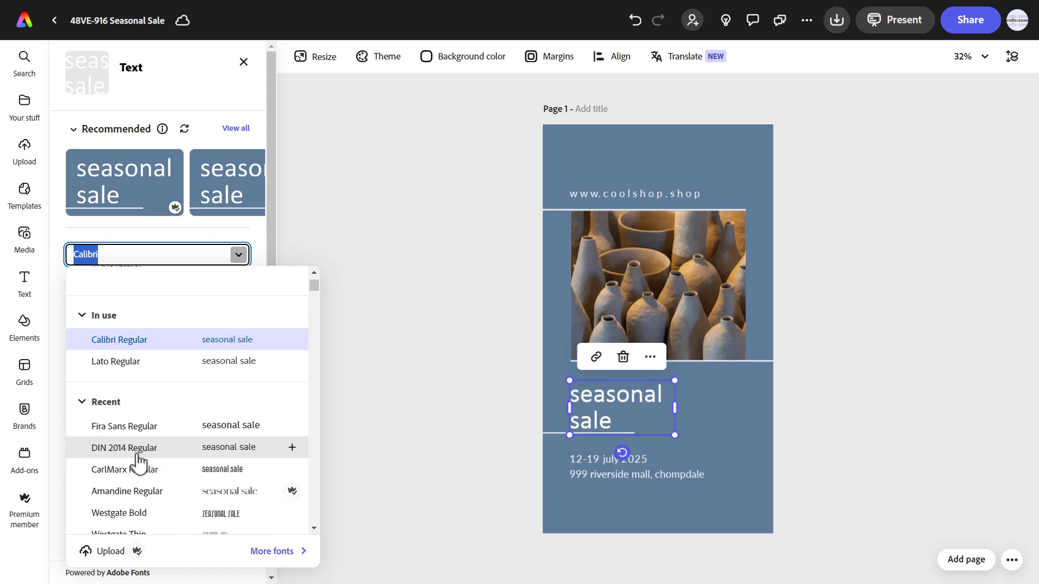
left_click(138, 378)
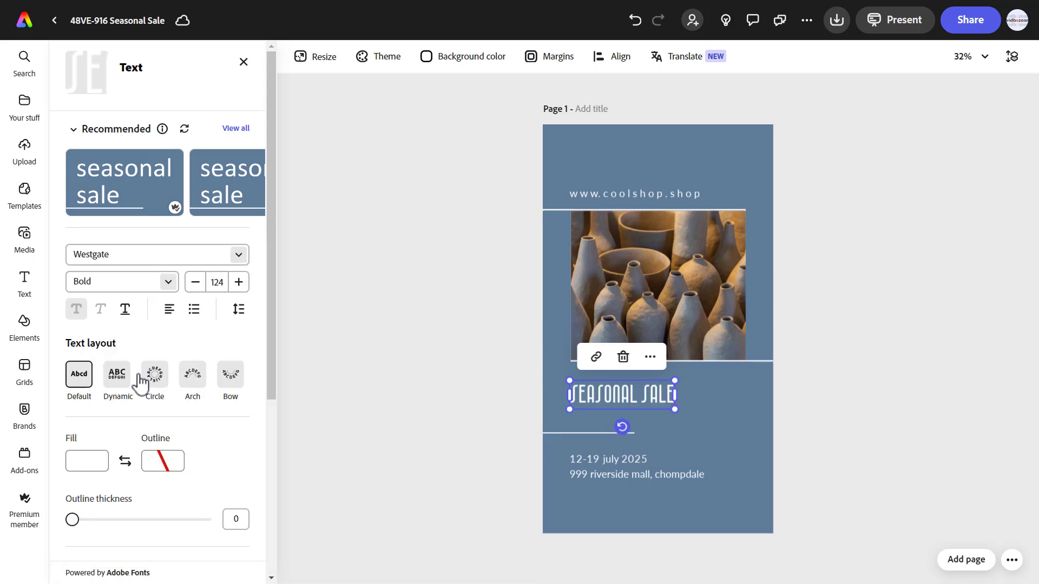
left_click(463, 401)
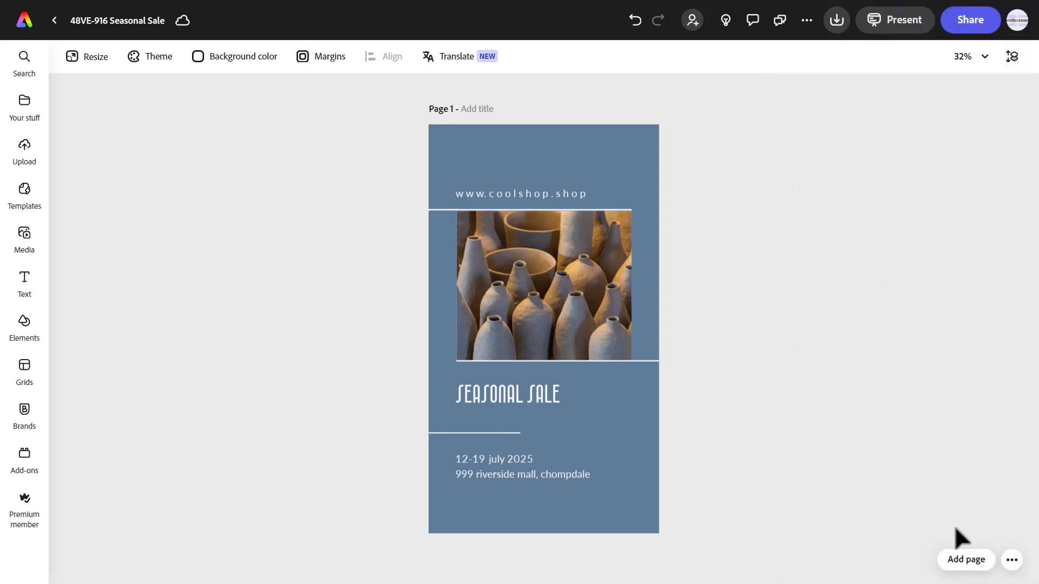
- Open the page's timeline for editing and duplicate the scene three times to make four scenes
left_click(1012, 560)
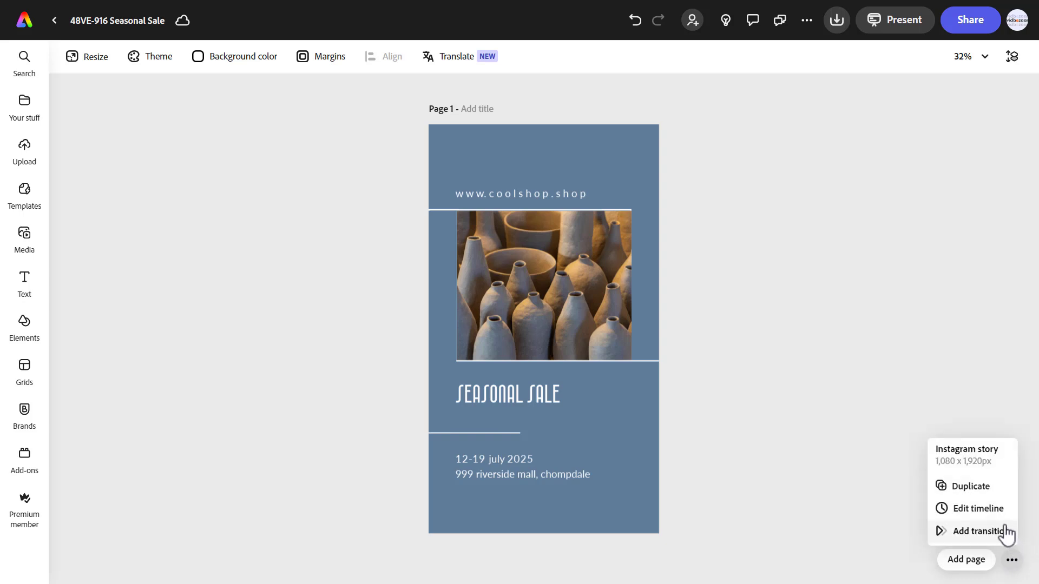
left_click(999, 512)
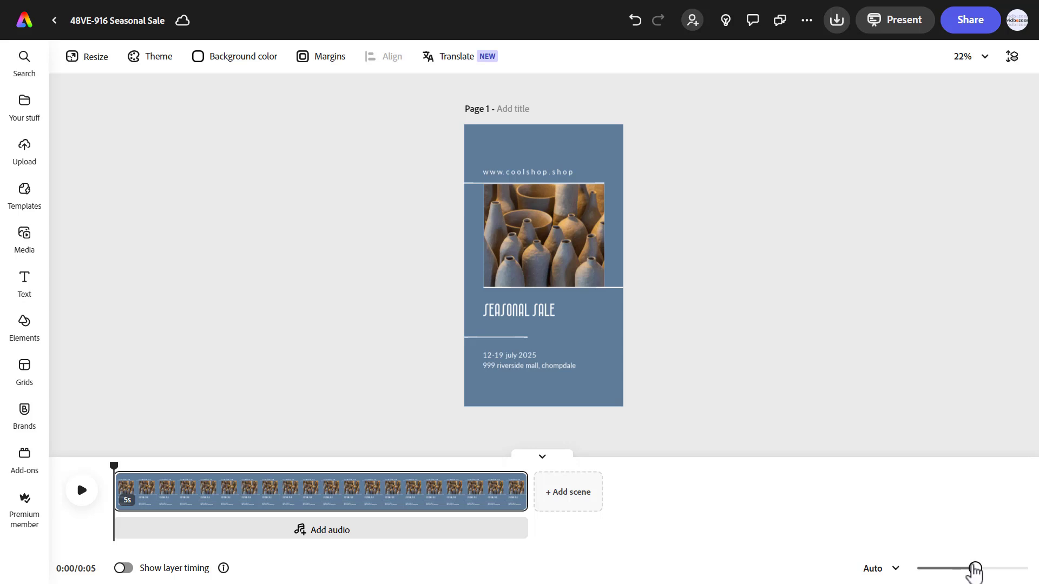
left_click_drag(975, 568, 944, 568)
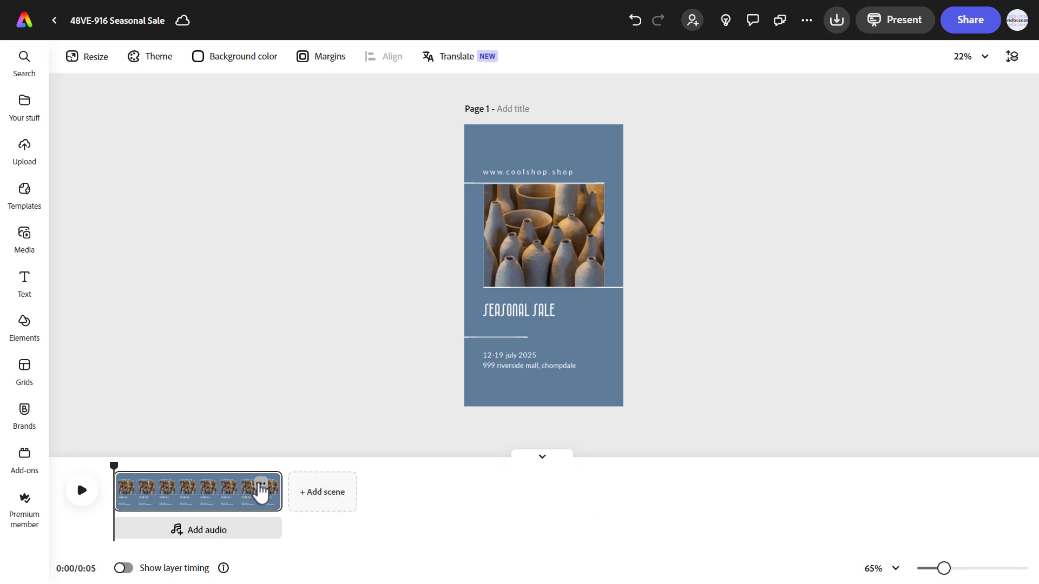
left_click(260, 484)
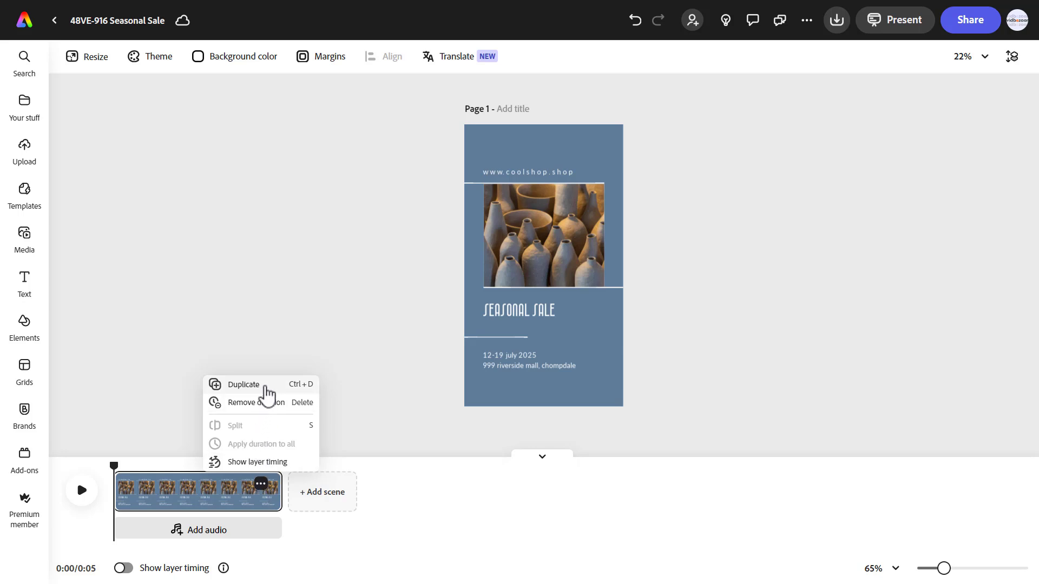
left_click(265, 386)
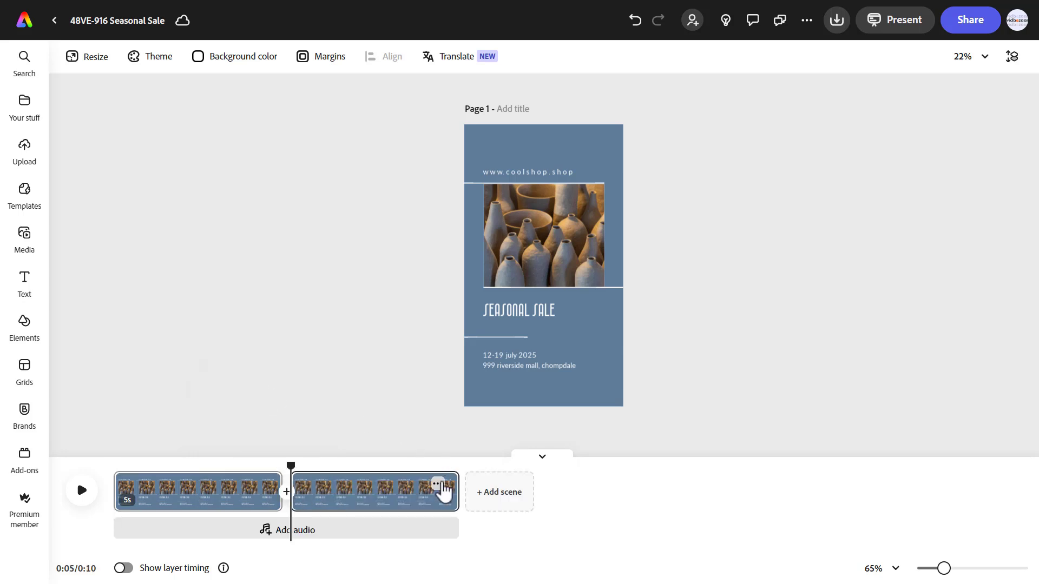
left_click(438, 483)
left_click(441, 385)
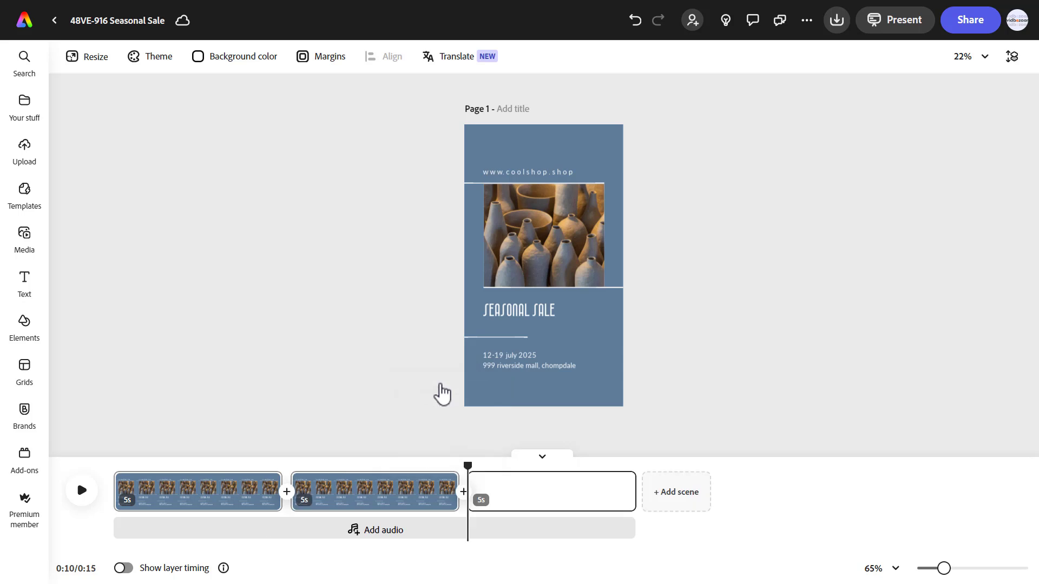
left_click(615, 484)
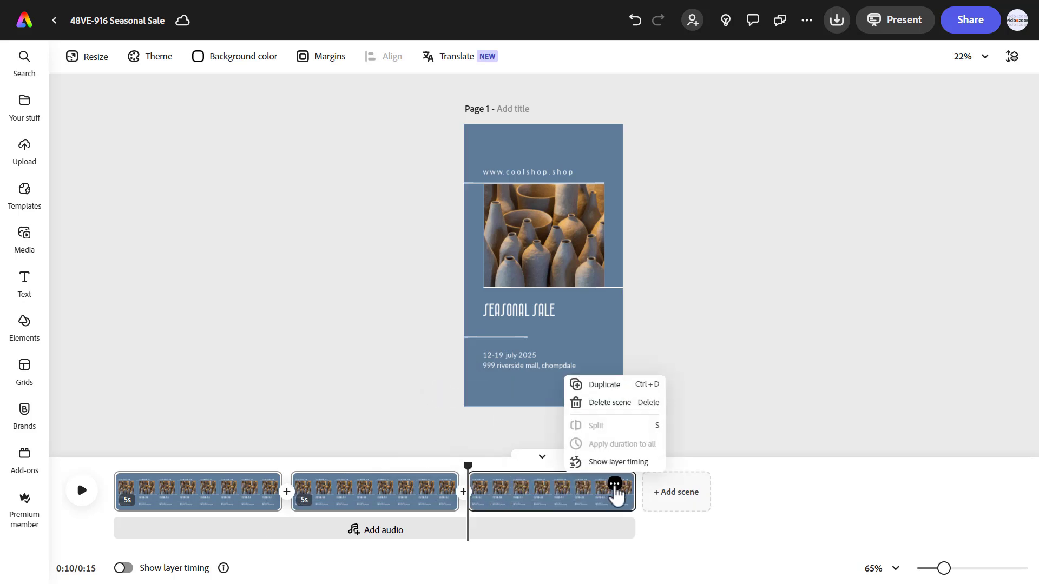
left_click(618, 386)
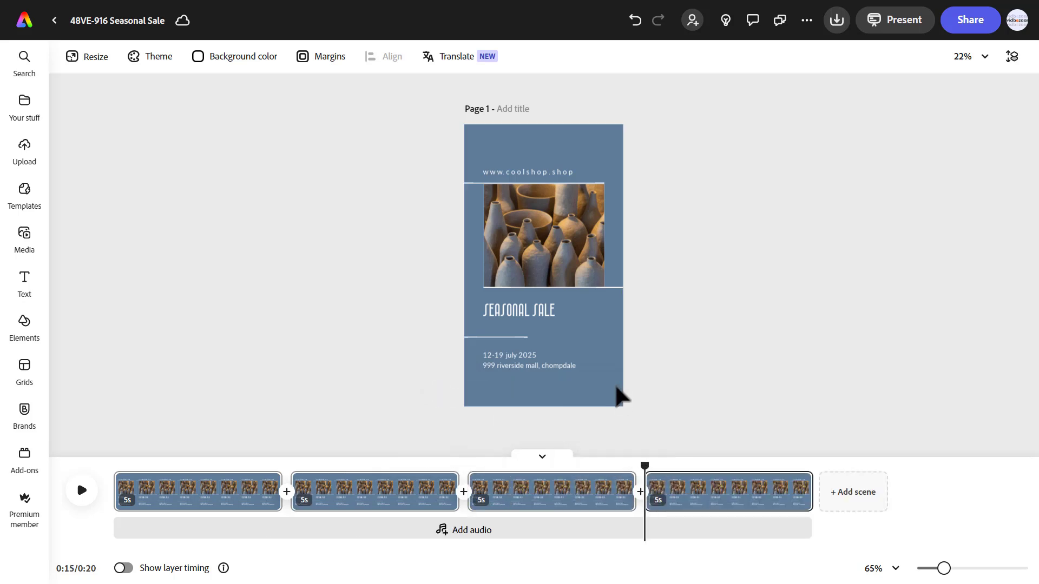
- Trim the first scene to 0.9 s and each of the other three scenes to 1.8 s
left_click(238, 491)
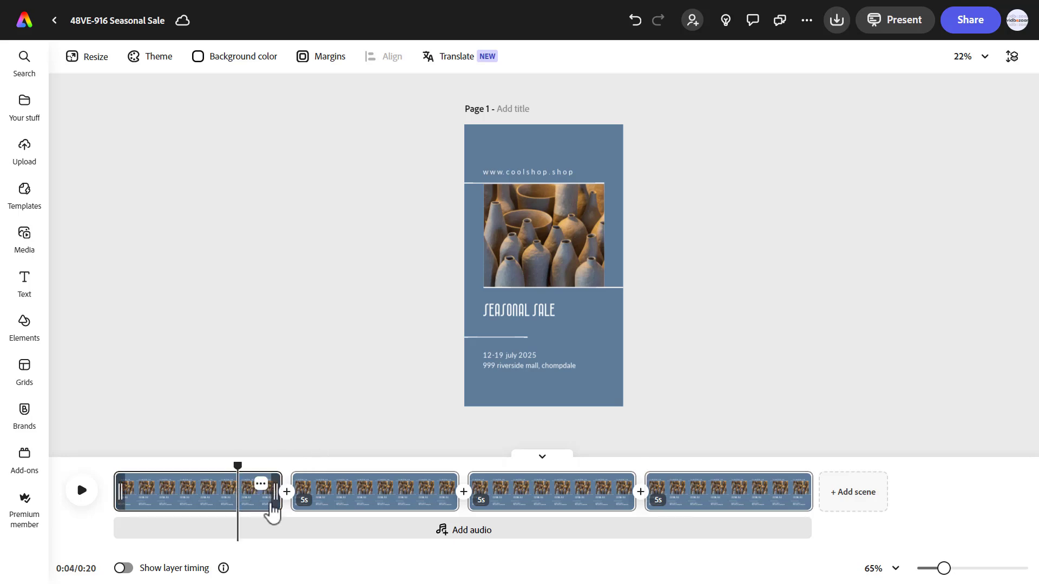
left_click_drag(276, 493, 142, 498)
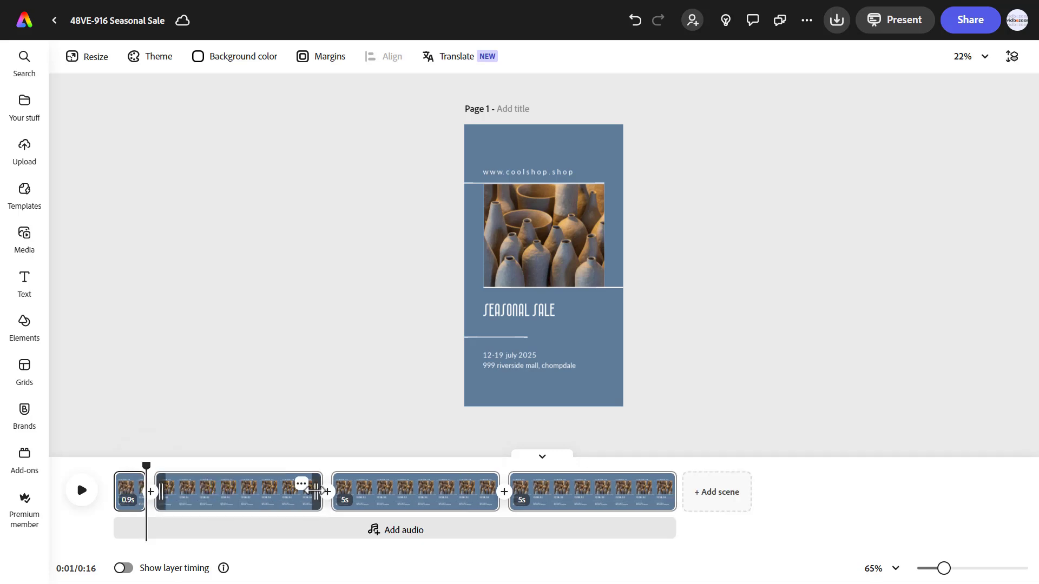
left_click_drag(314, 491, 205, 496)
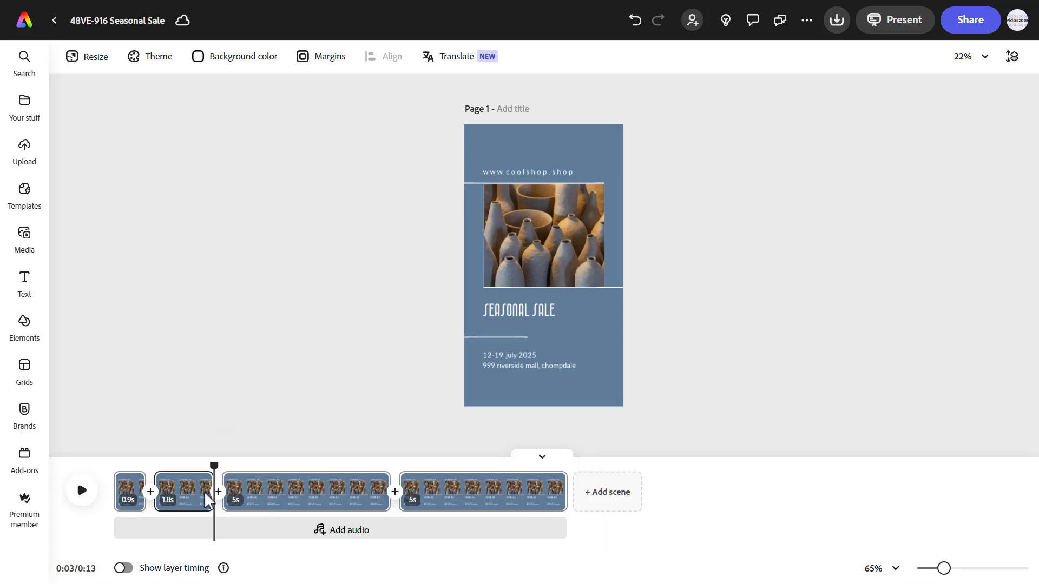
left_click_drag(382, 492, 276, 499)
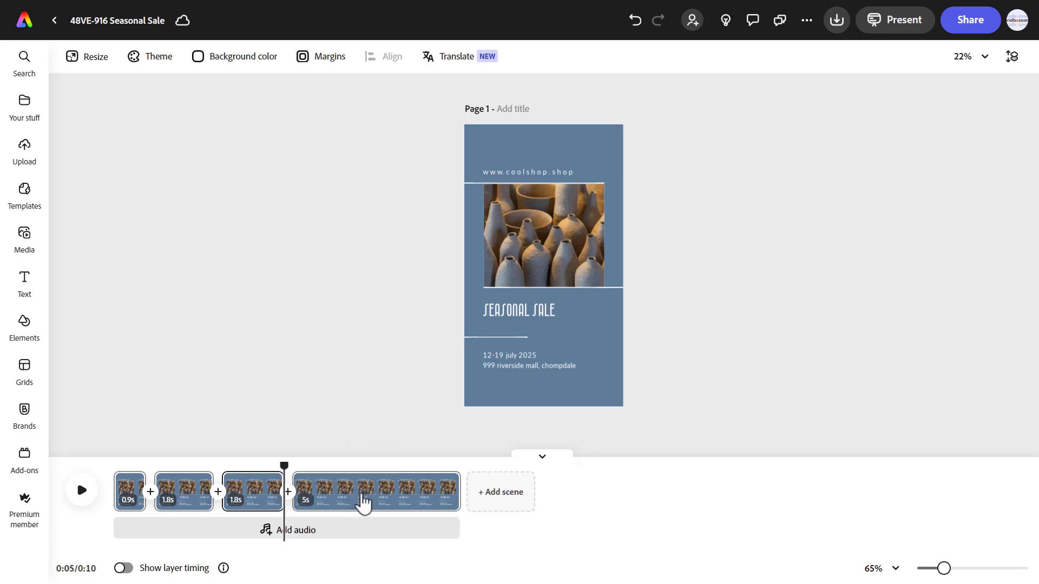
left_click_drag(454, 493, 352, 494)
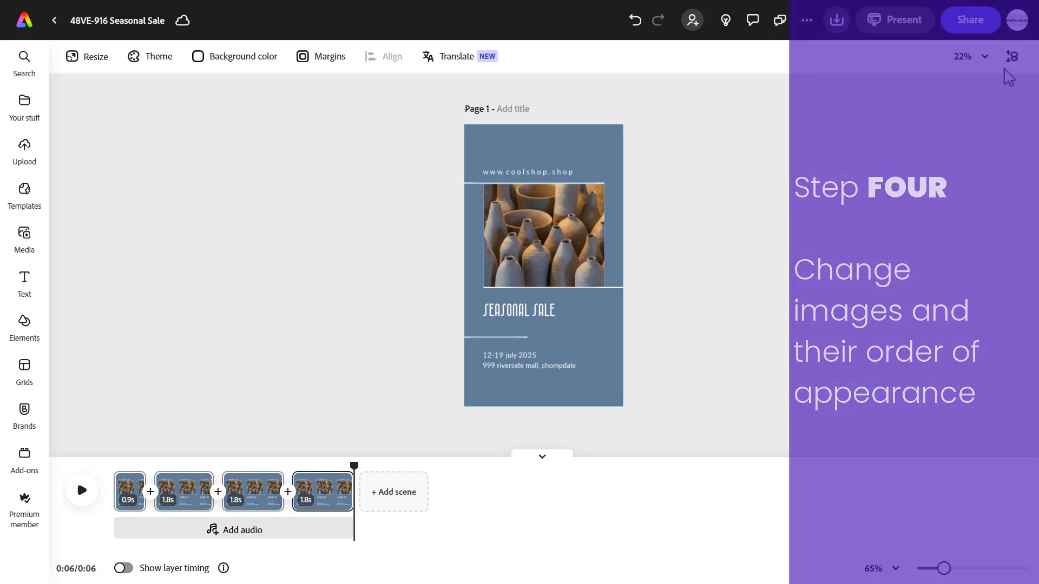
- In the first scene, replace the clay pots image layer with a stock photo of three vases found by searching for "pottery"
left_click(1011, 56)
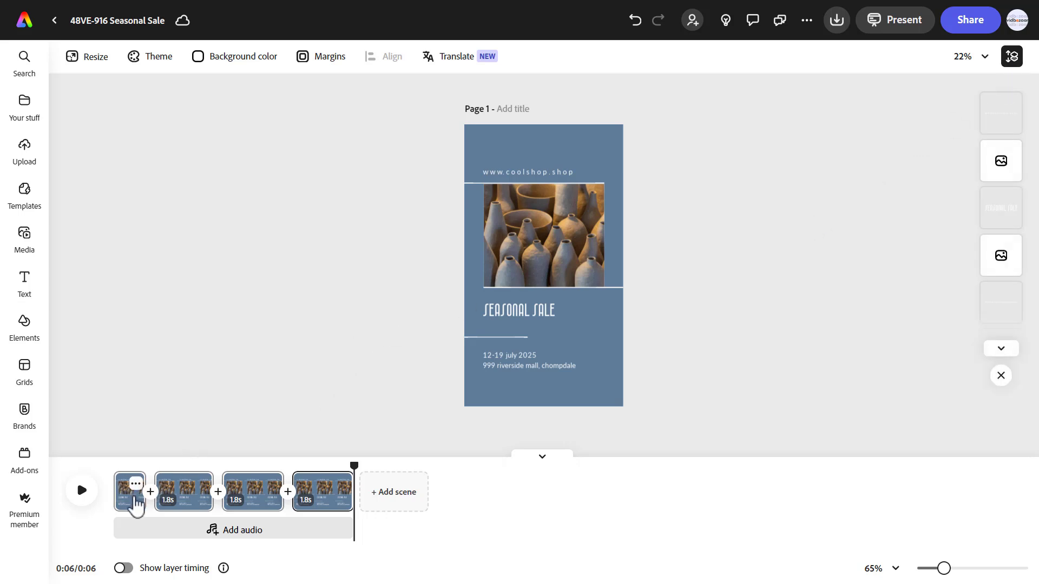
left_click(135, 498)
left_click(1001, 350)
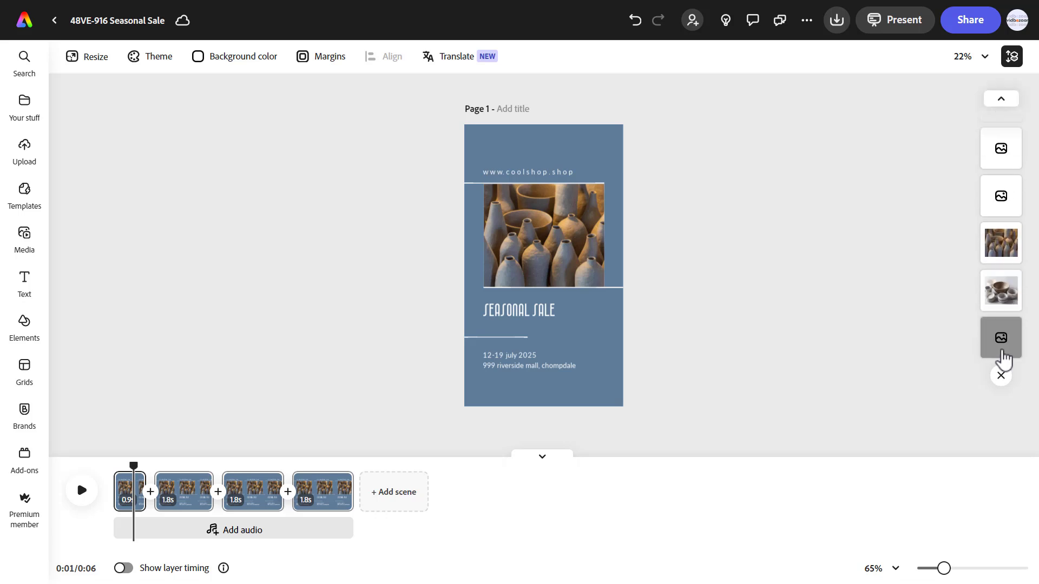
left_click(1000, 243)
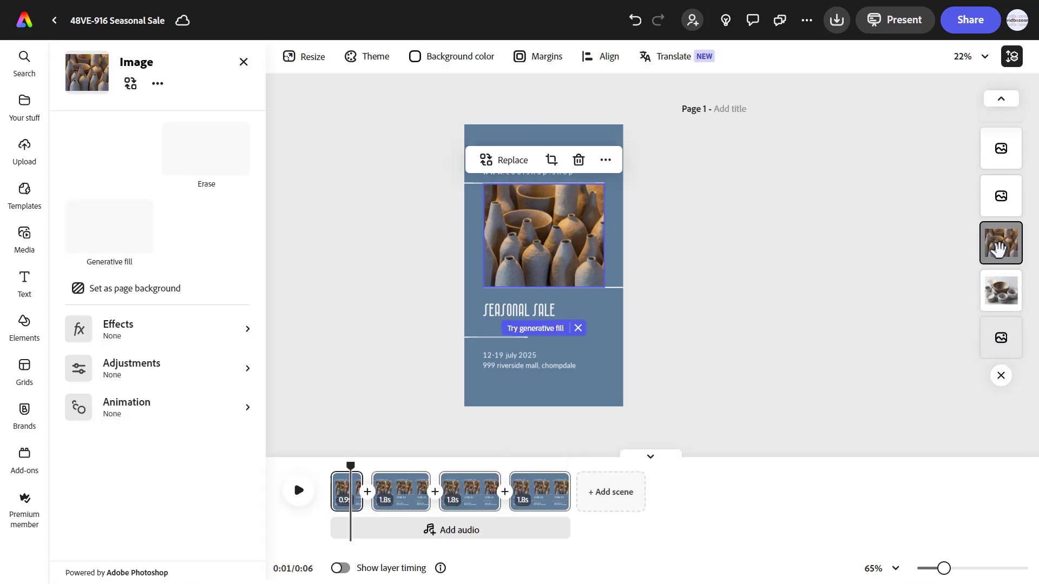
left_click(25, 238)
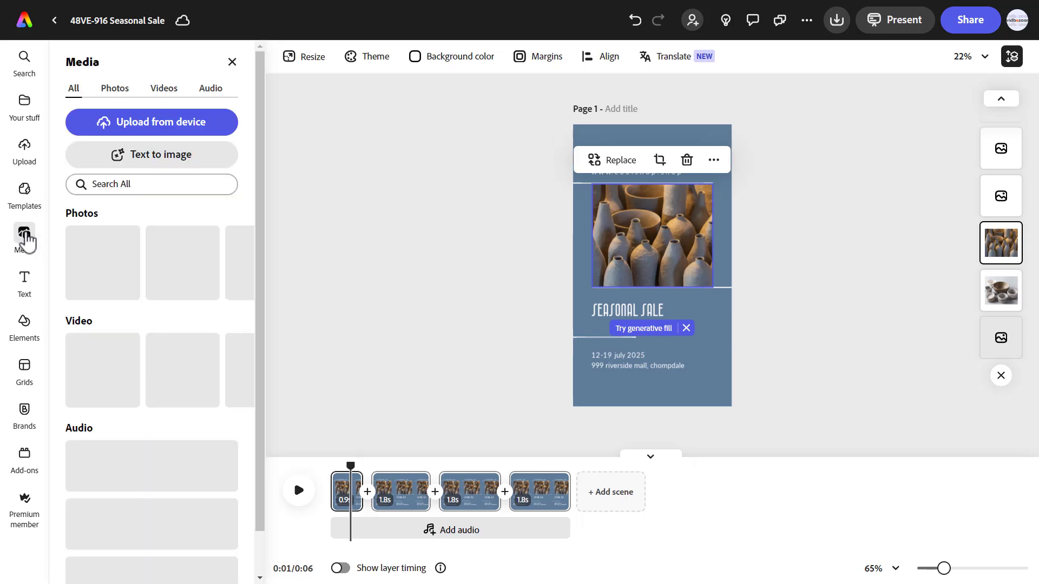
left_click(138, 184)
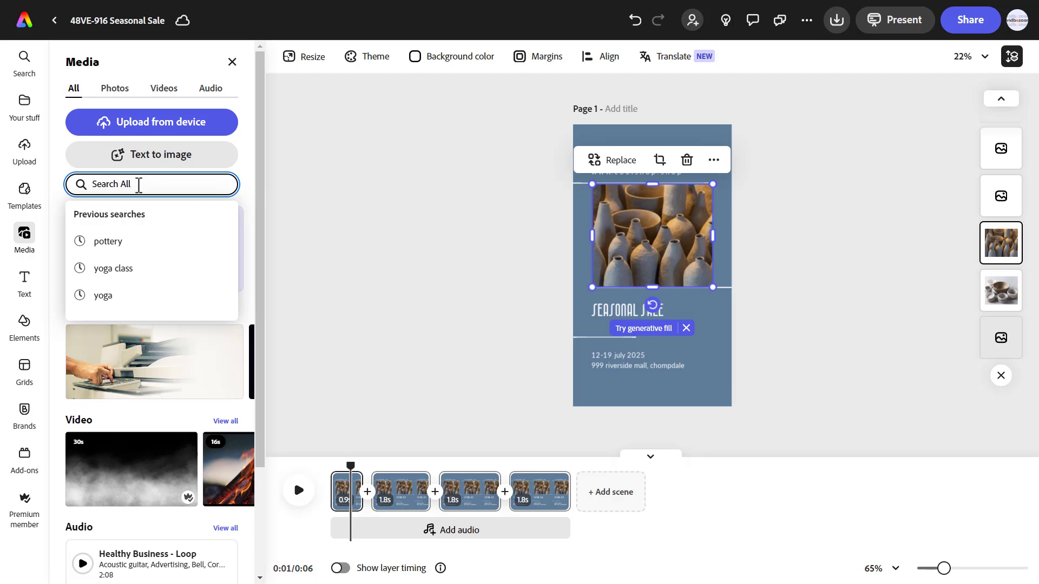
left_click(134, 244)
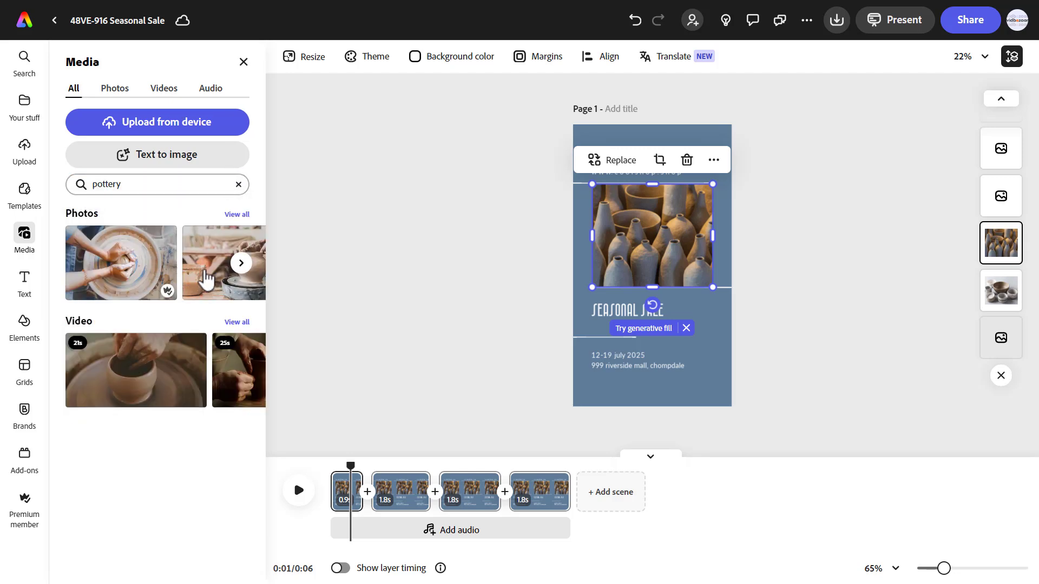
left_click(234, 215)
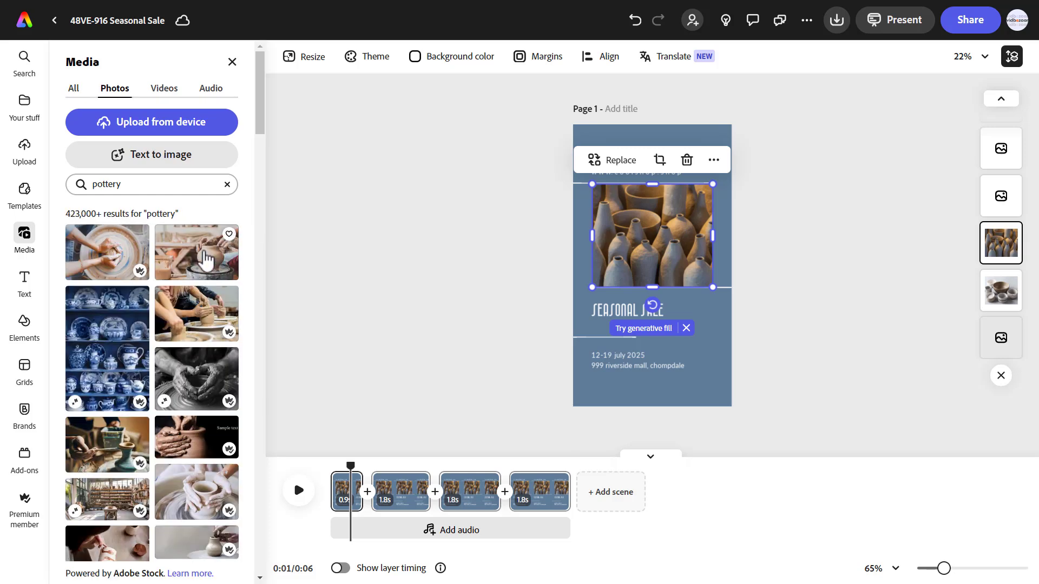
scroll(206, 259, "down", 6)
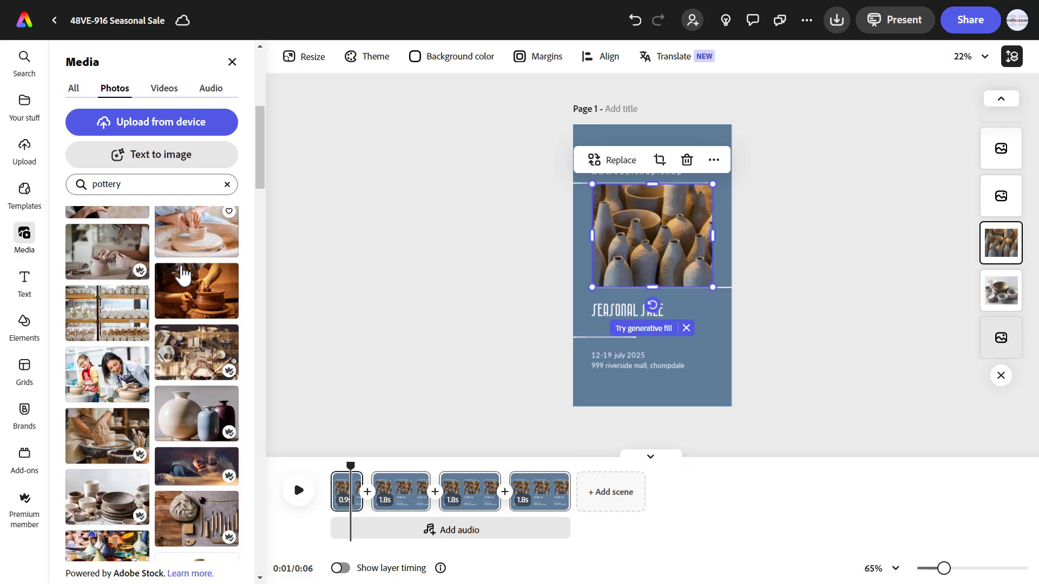
left_click_drag(190, 374, 622, 233)
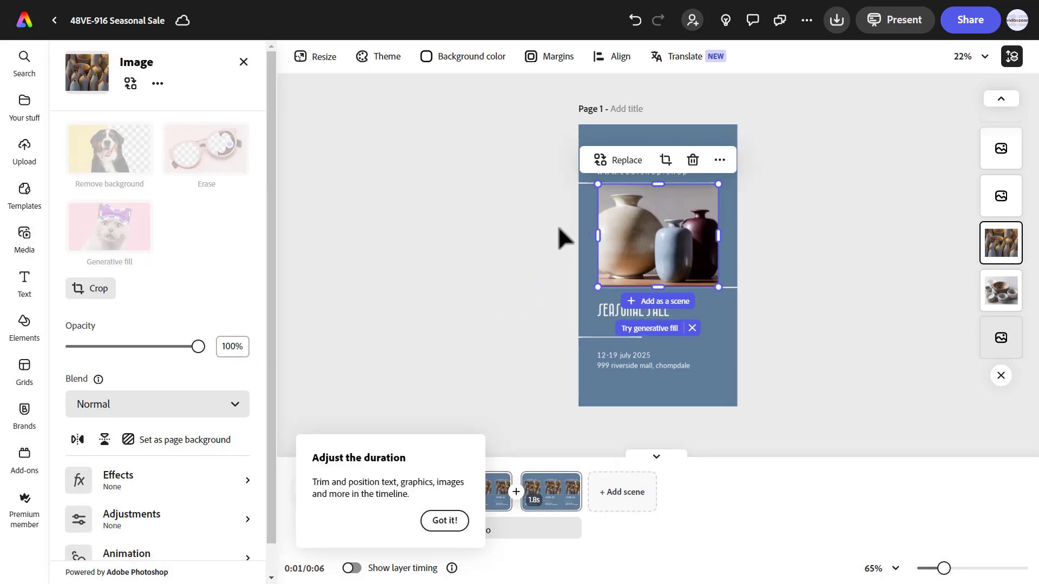
left_click(445, 520)
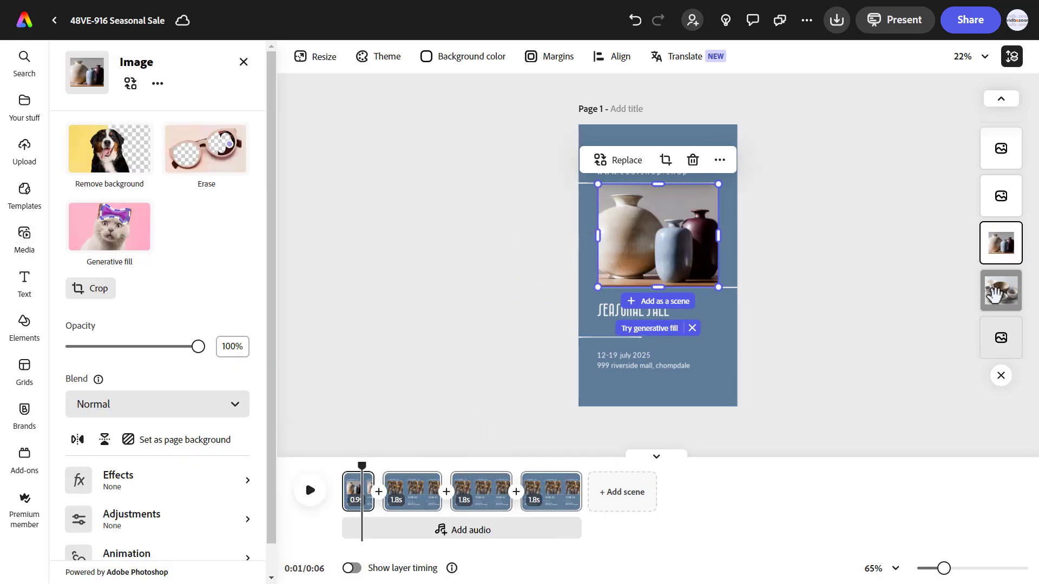
- Move the bowls image above the vases image in the first scene's layer stack
left_click_drag(1004, 295, 1009, 251)
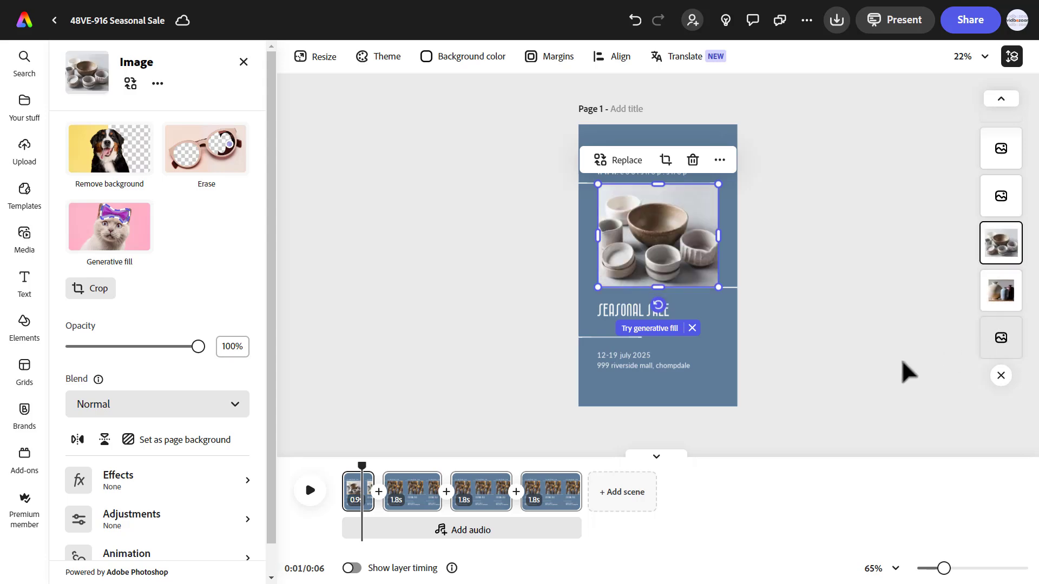
- In the second scene, replace the clay pots image with the stock photo of three vases
left_click(410, 495)
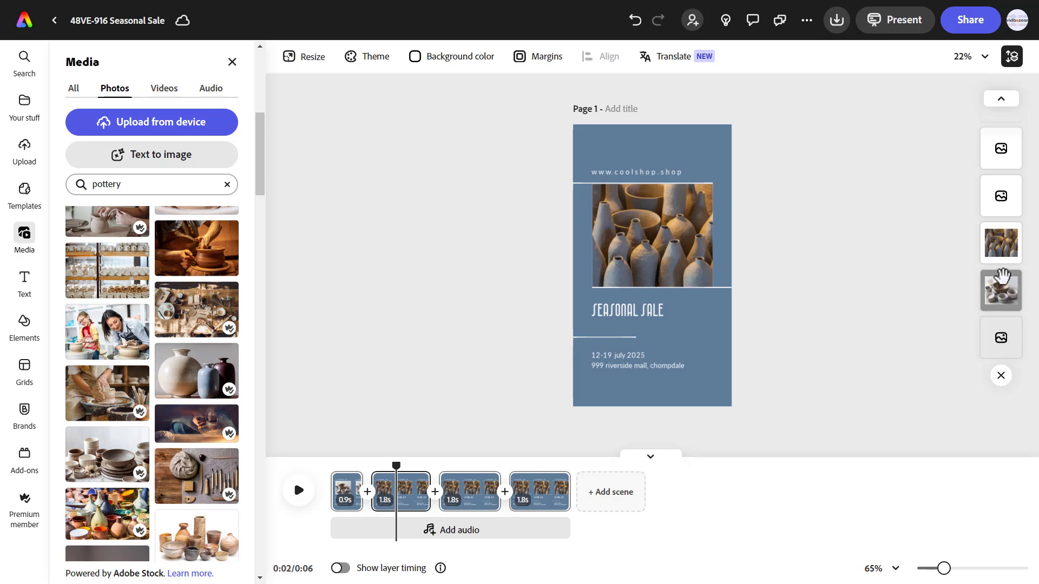
left_click_drag(201, 378, 658, 241)
- In the third scene, replace the bowls image with the three vases photo and place it beneath the clay pots image
left_click(475, 487)
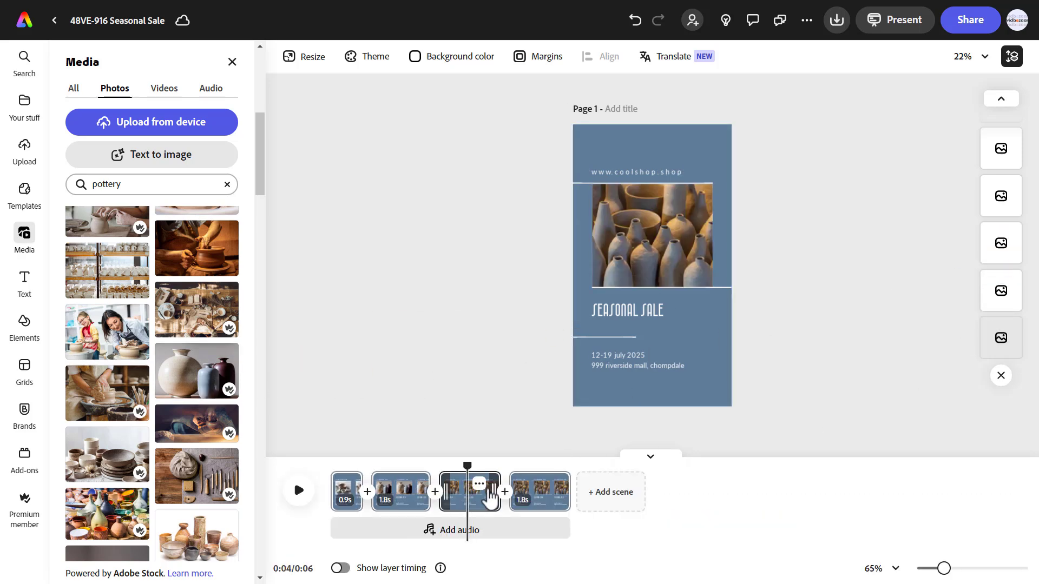
left_click_drag(1007, 292, 1014, 263)
left_click(648, 258)
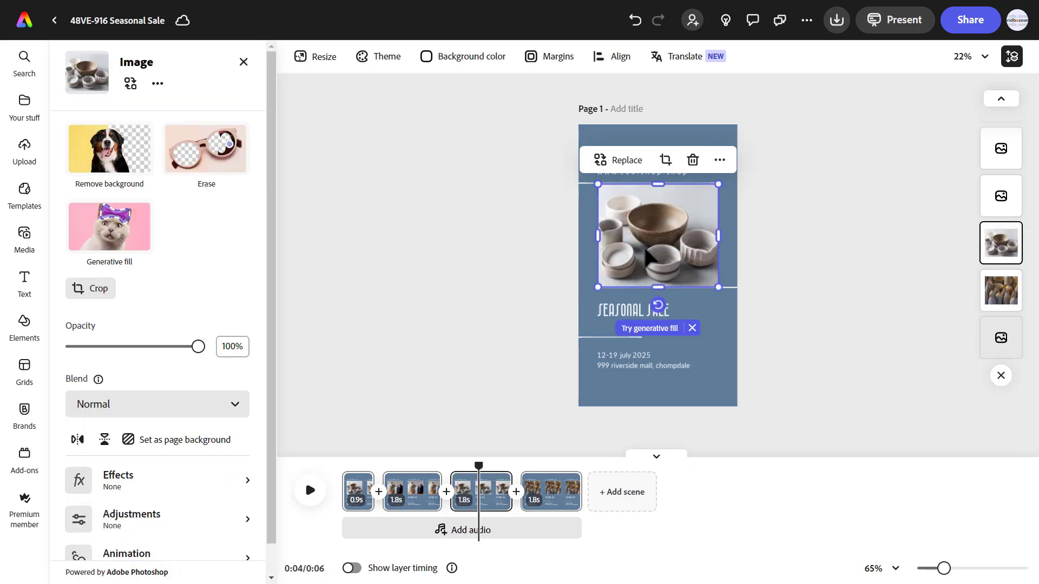
left_click(25, 238)
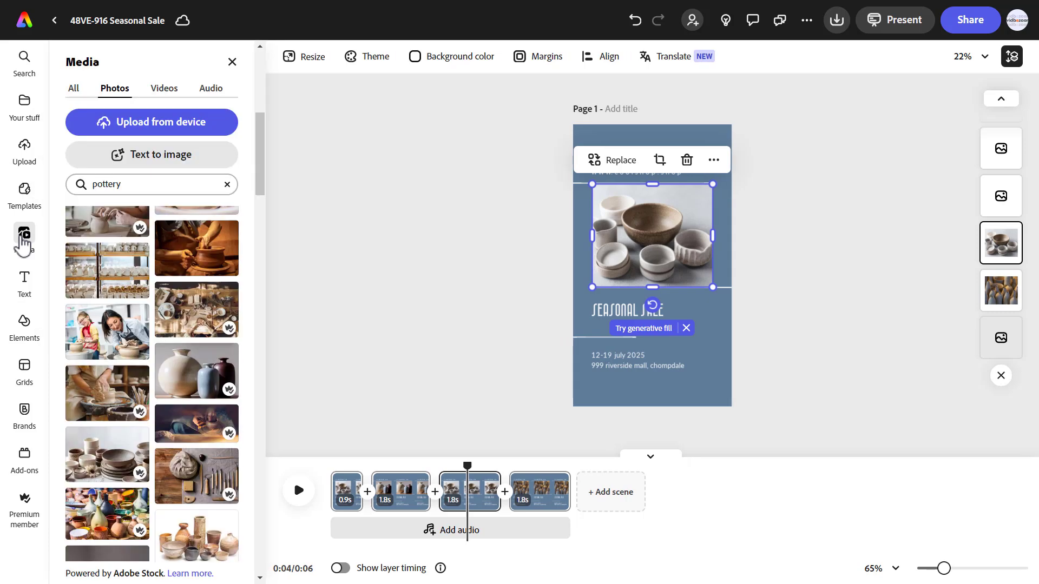
left_click_drag(195, 372, 641, 245)
left_click_drag(1001, 243, 1002, 290)
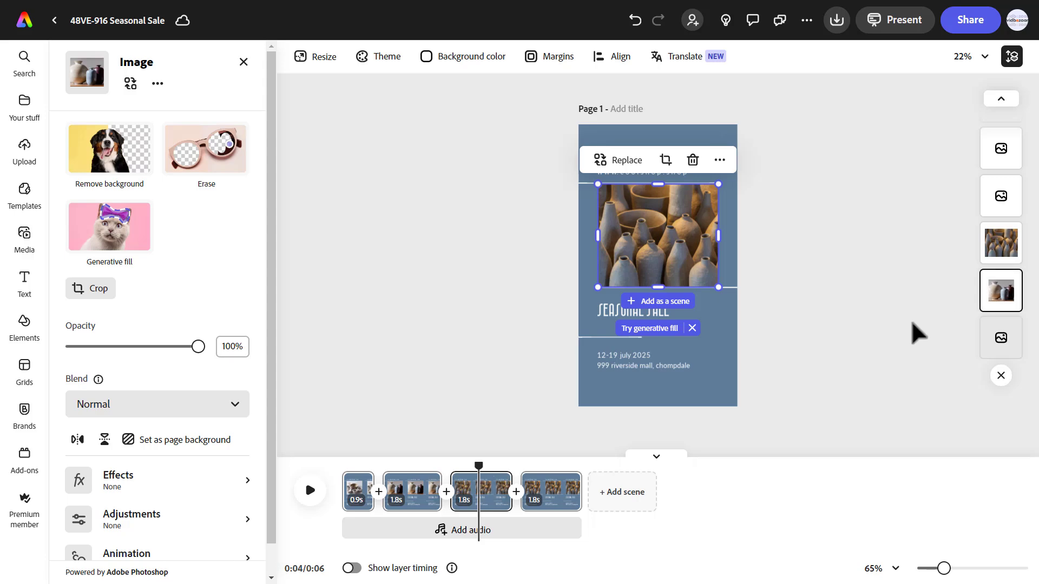
- In the fourth scene, move the clay pots image below the bowls image and scrub through the scene to preview it
left_click(548, 503)
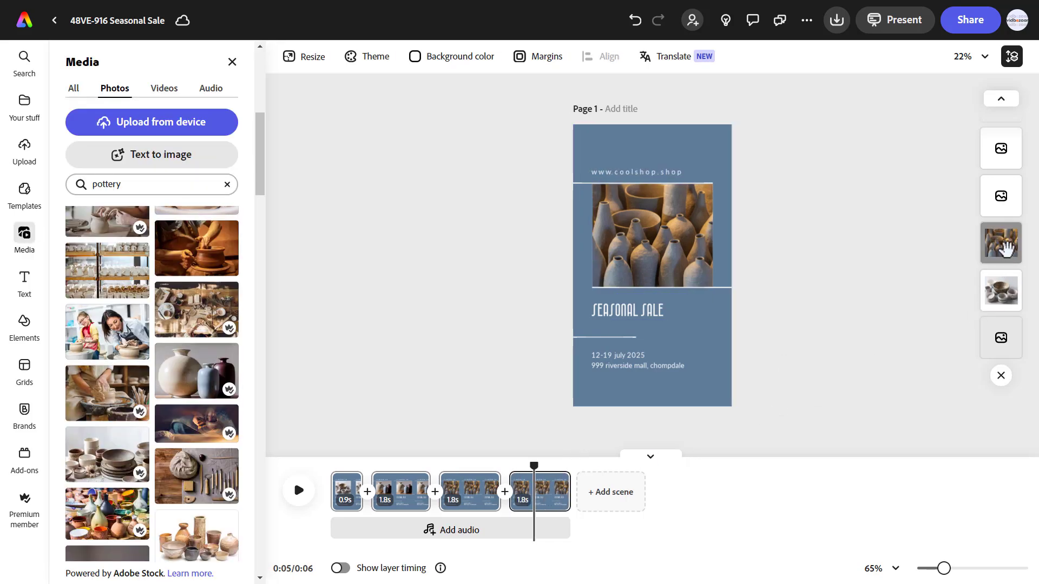
left_click_drag(1005, 249, 1009, 292)
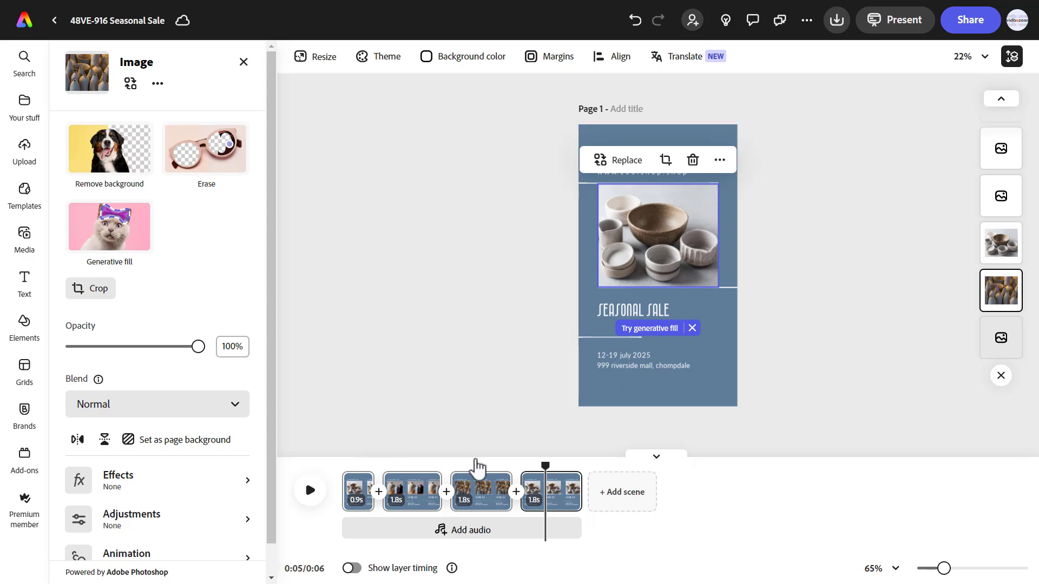
left_click_drag(545, 465, 568, 475)
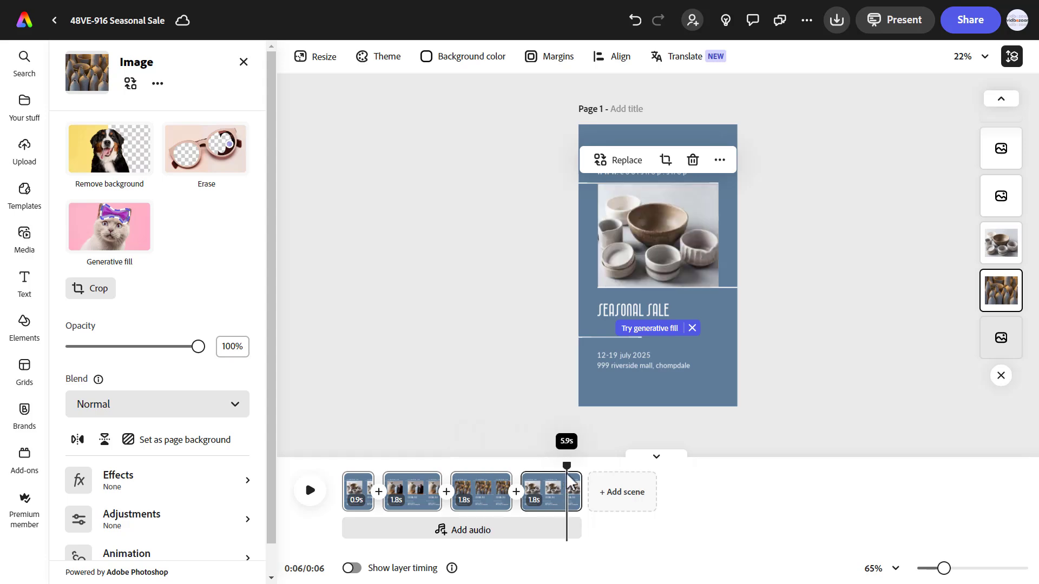
left_click(801, 410)
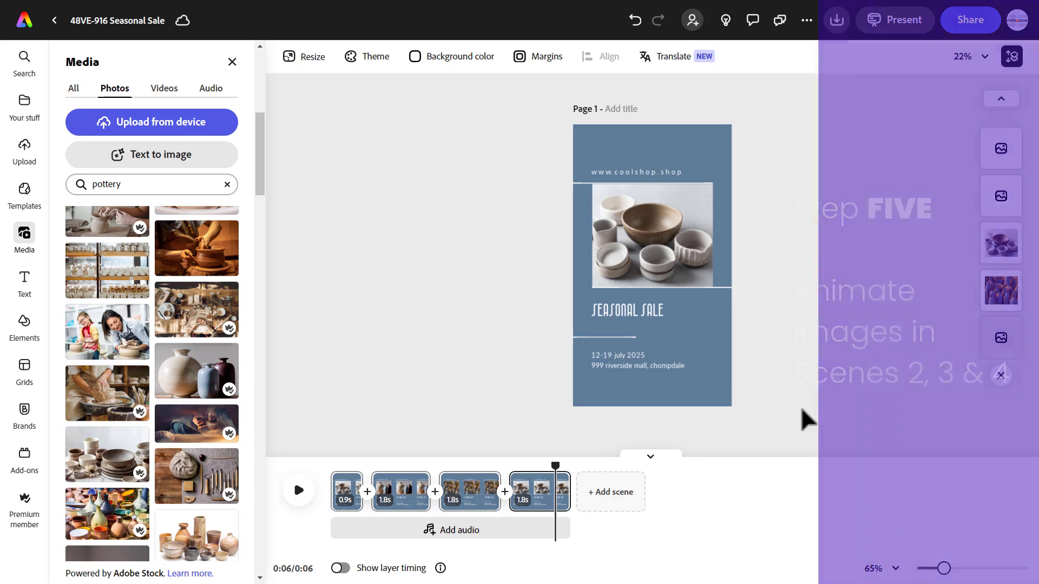
- Apply a Drift in-animation with a duration of 1.5 s to the vases image in the second scene
left_click(412, 489)
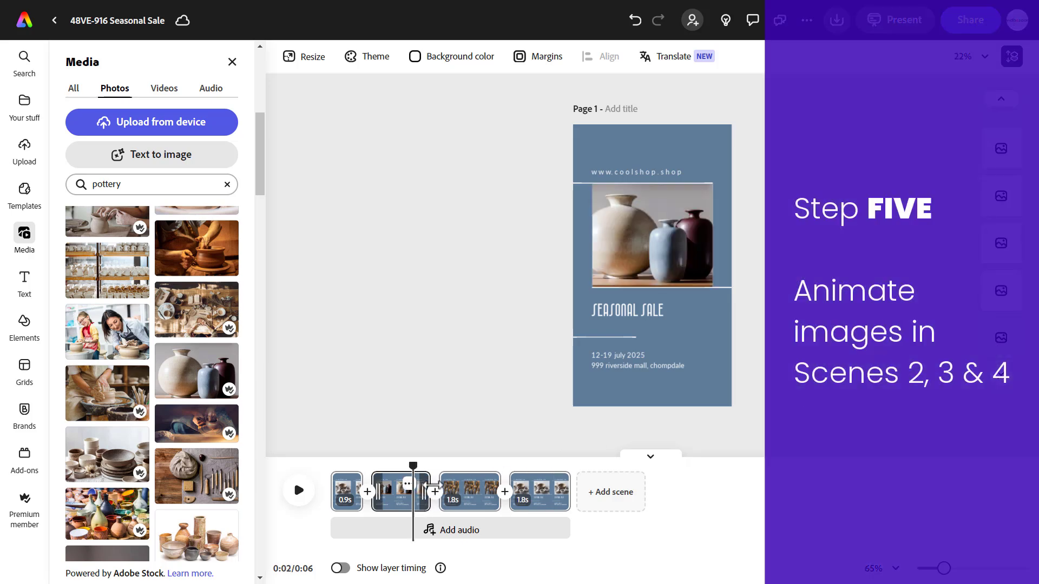
left_click(991, 246)
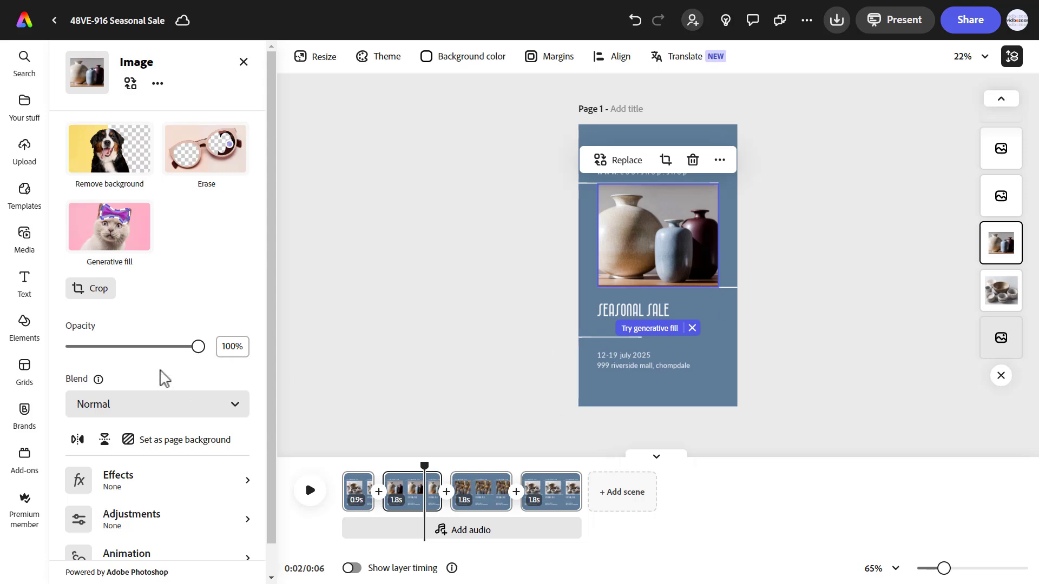
scroll(161, 374, "down", 1)
left_click(157, 529)
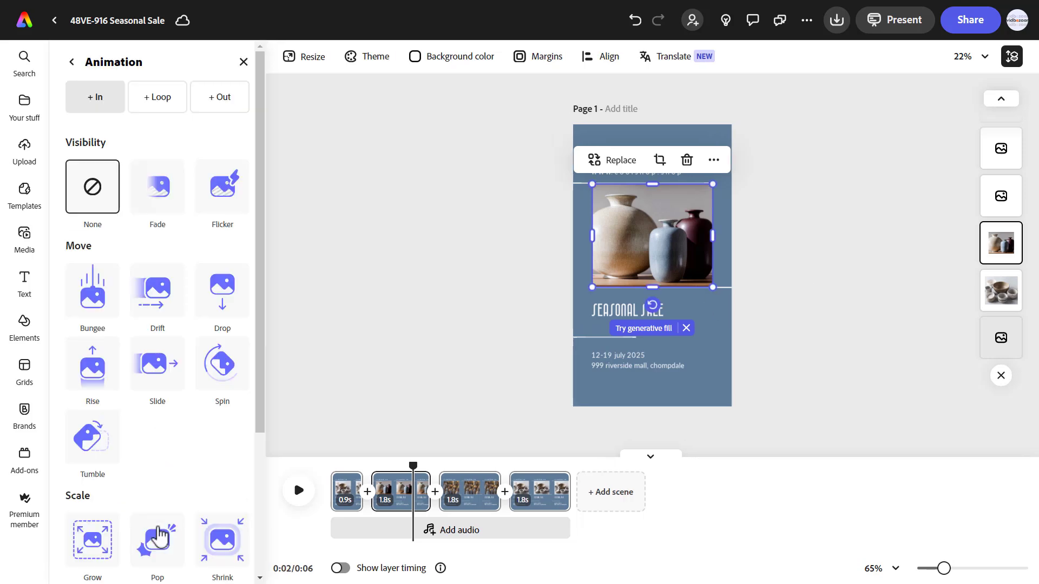
left_click(160, 297)
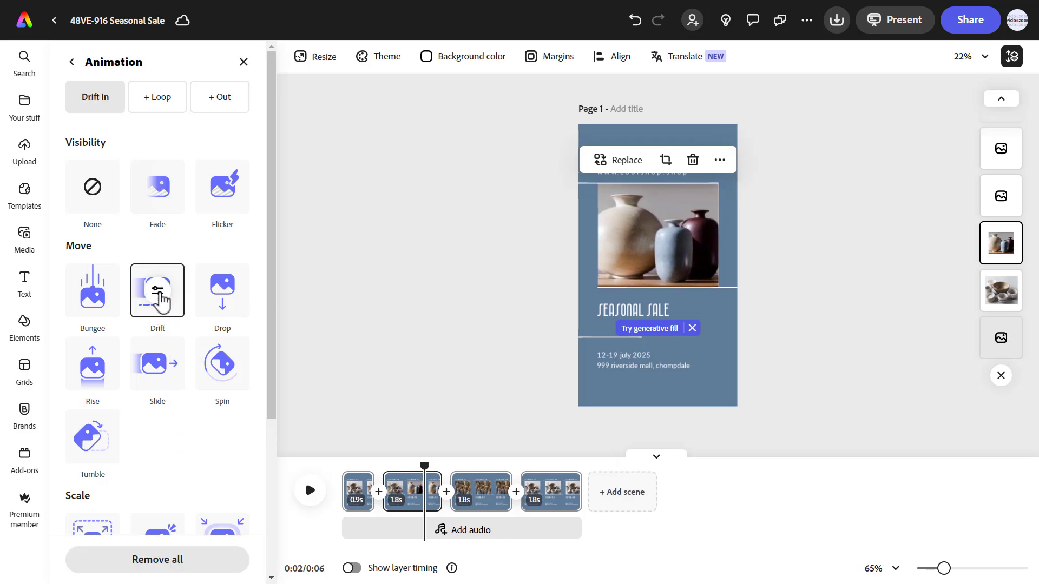
left_click(158, 294)
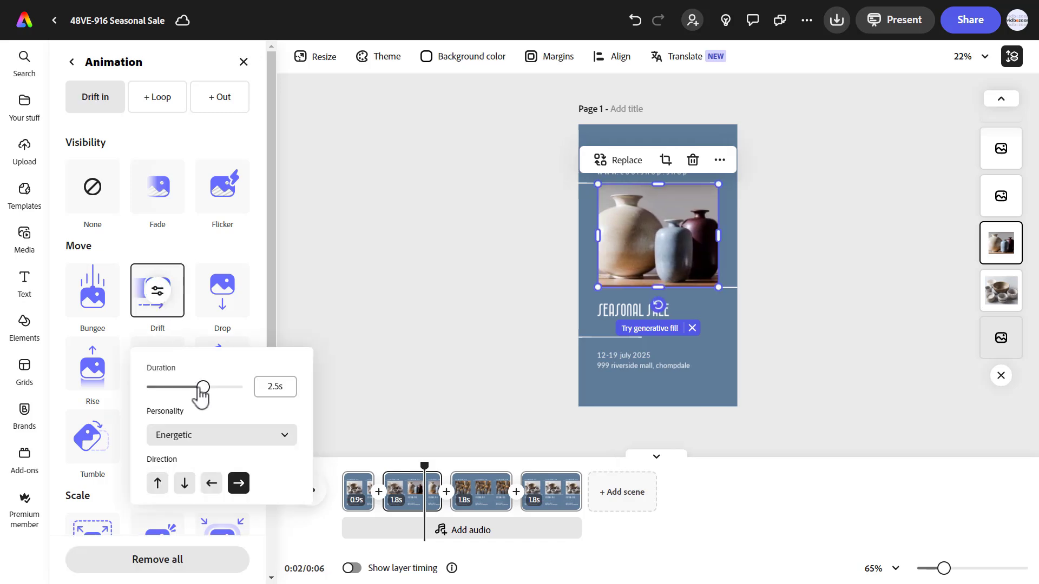
left_click_drag(204, 392, 186, 394)
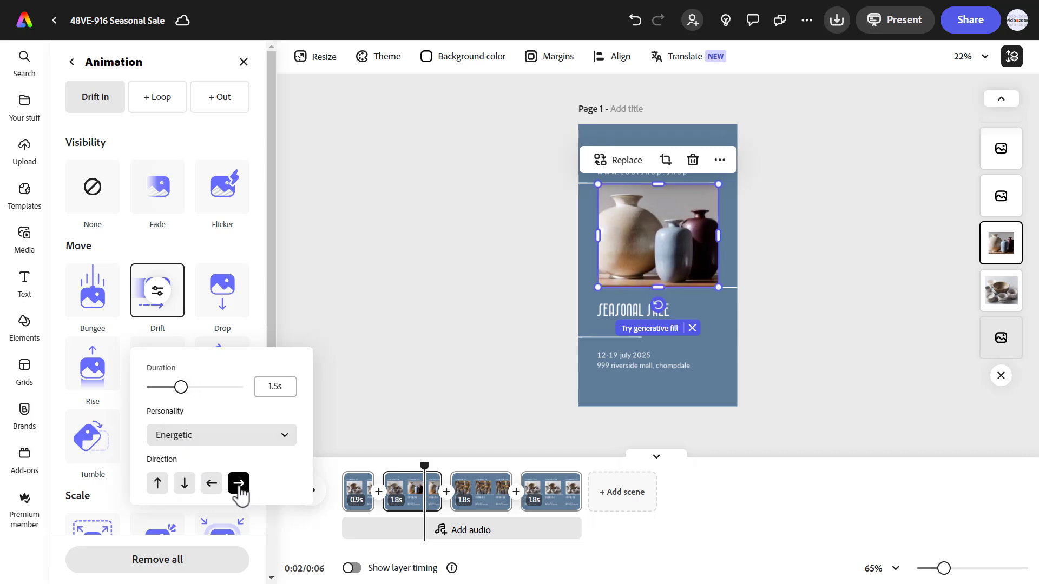
left_click(287, 448)
left_click(288, 449)
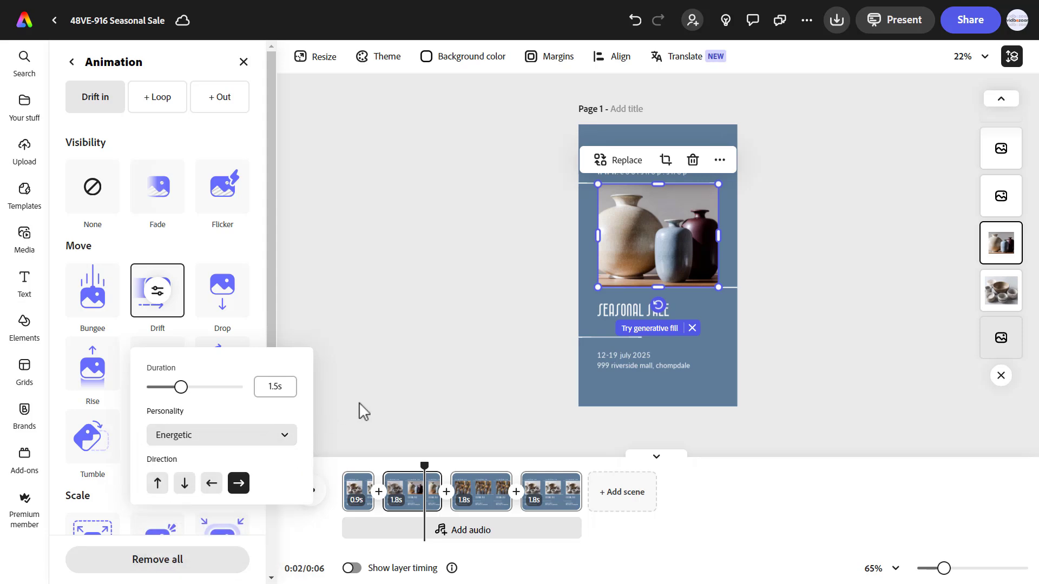
left_click(388, 399)
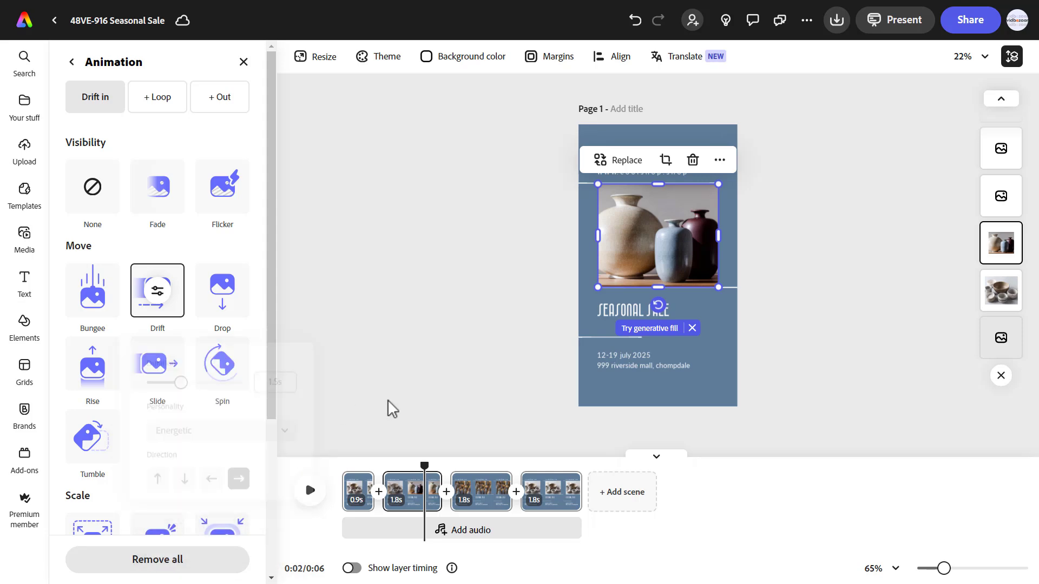
- Apply a Drift in-animation with a duration of 1.5 s to the clay pots image in the third scene
left_click(480, 495)
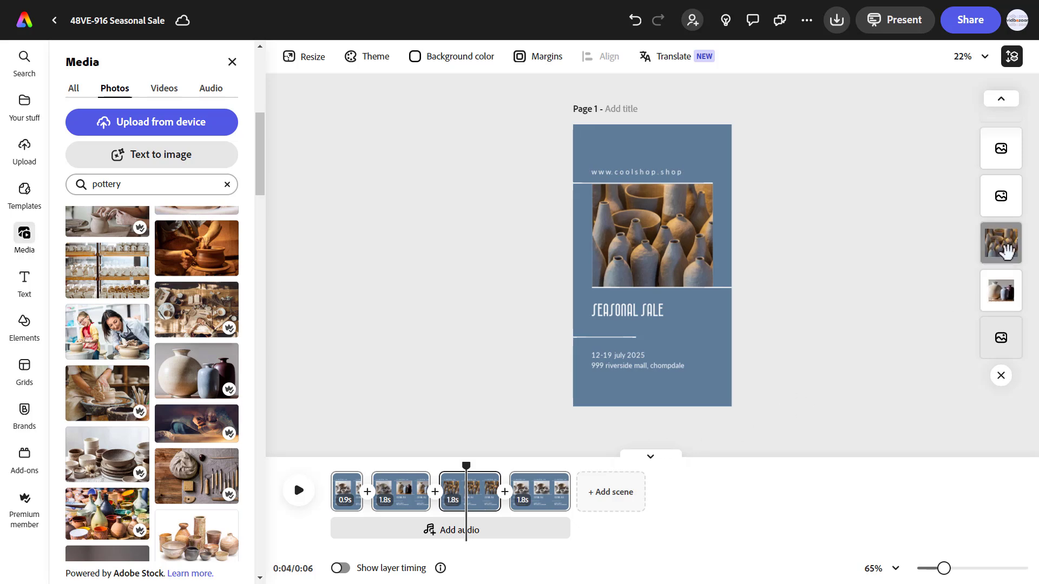
left_click(1005, 244)
scroll(168, 414, "down", 1)
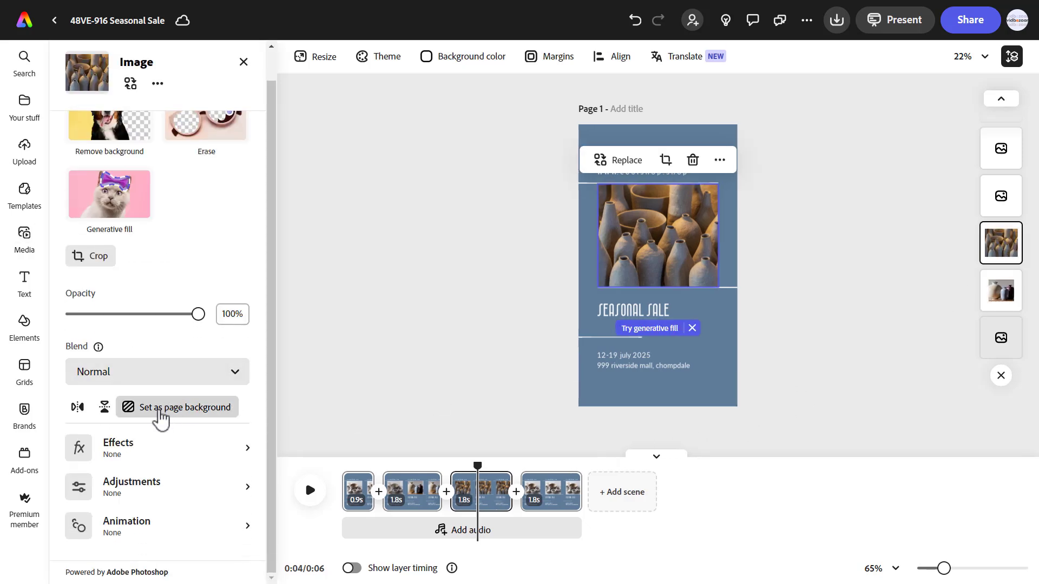
left_click(153, 527)
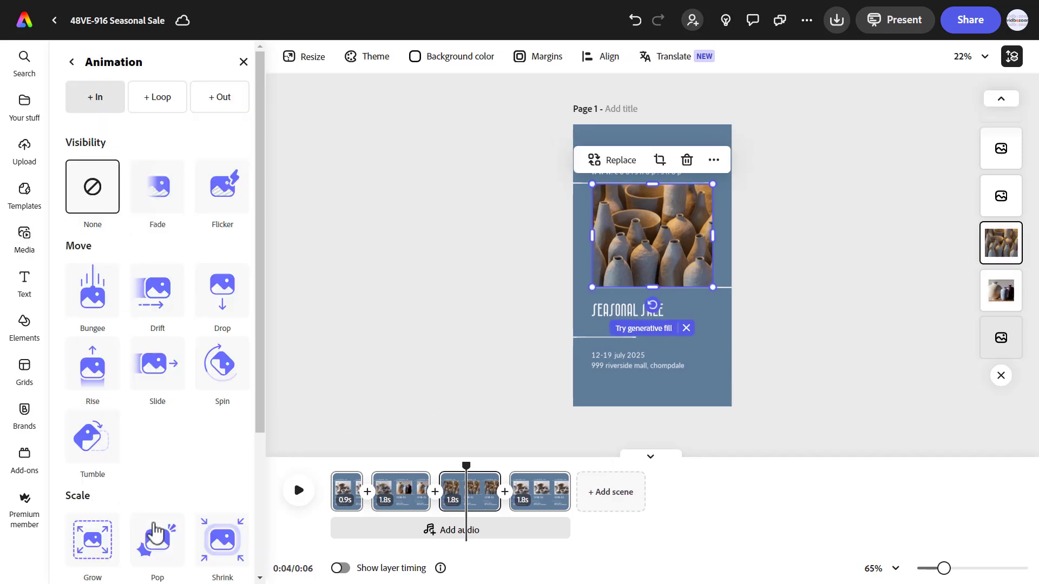
left_click(164, 313)
left_click(164, 297)
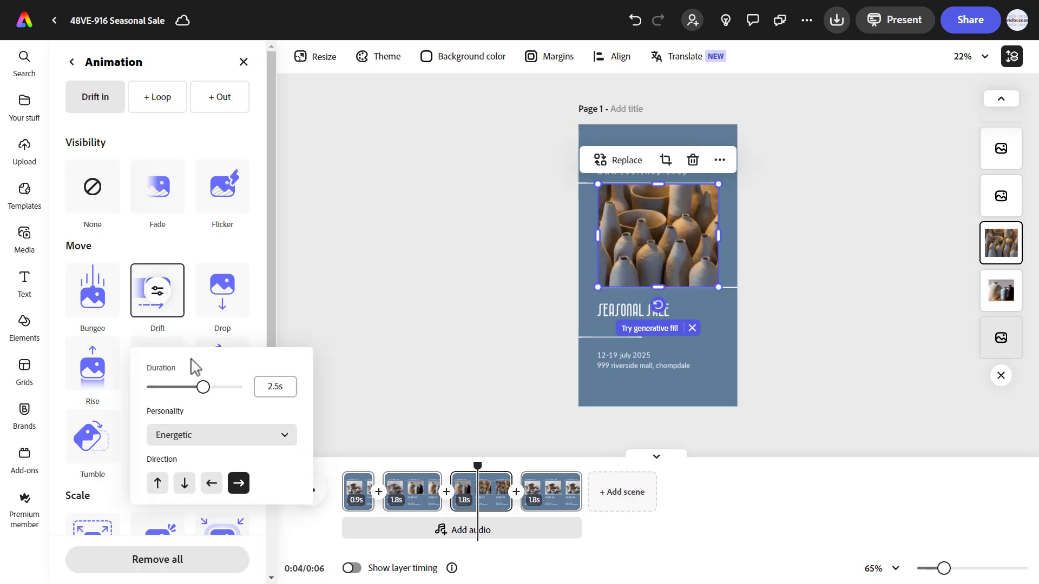
left_click_drag(207, 396, 181, 393)
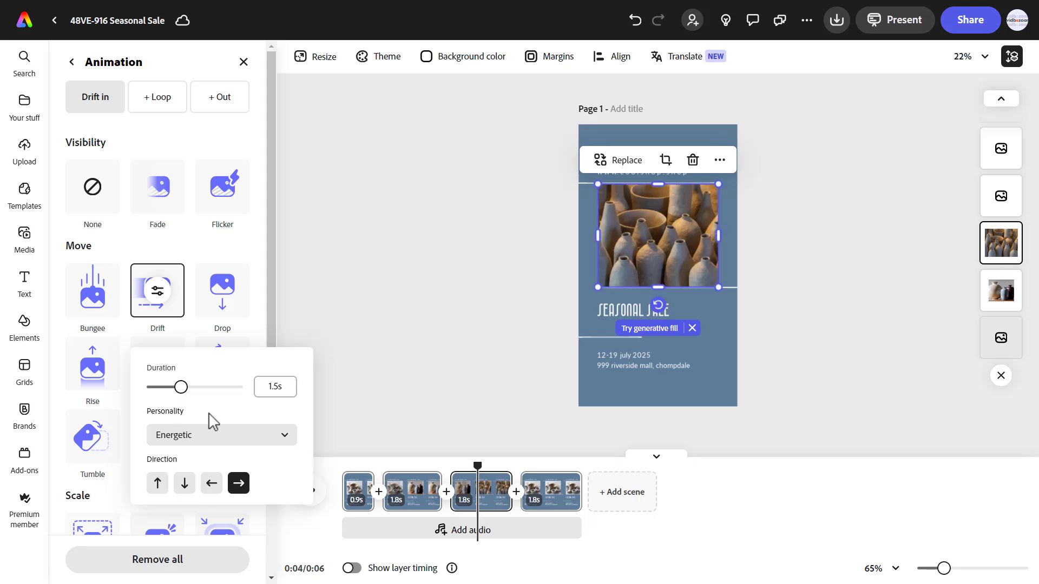
left_click(397, 418)
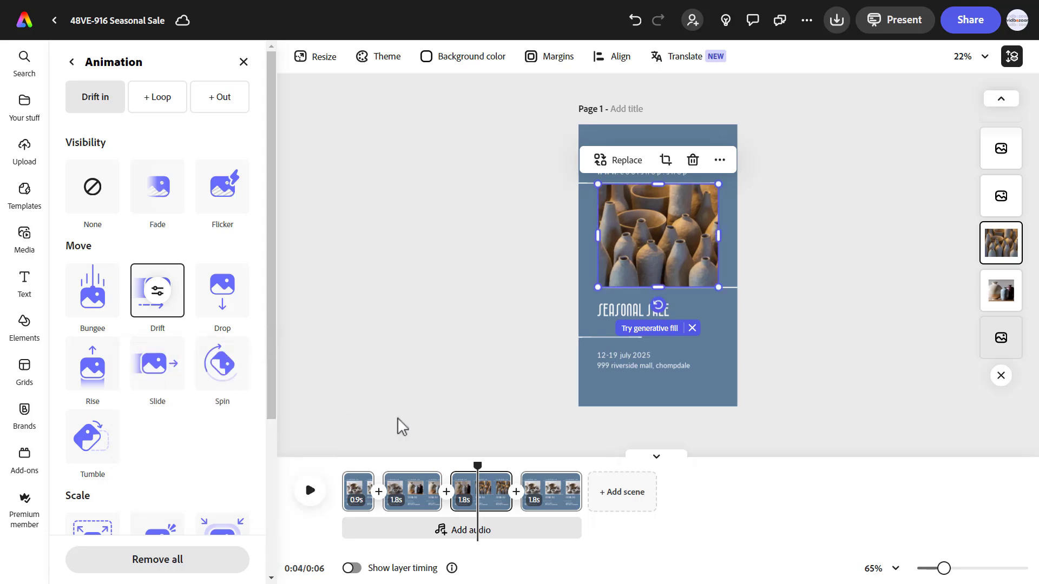
- Apply a Drift in-animation with a duration of 1.5 s to the bowls image in the fourth scene
left_click(542, 501)
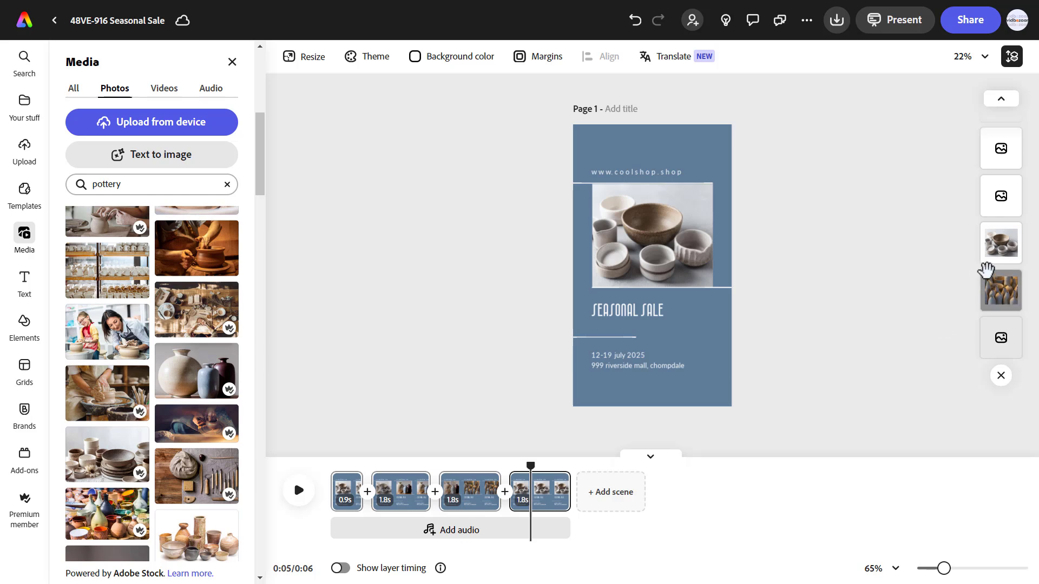
left_click(1002, 252)
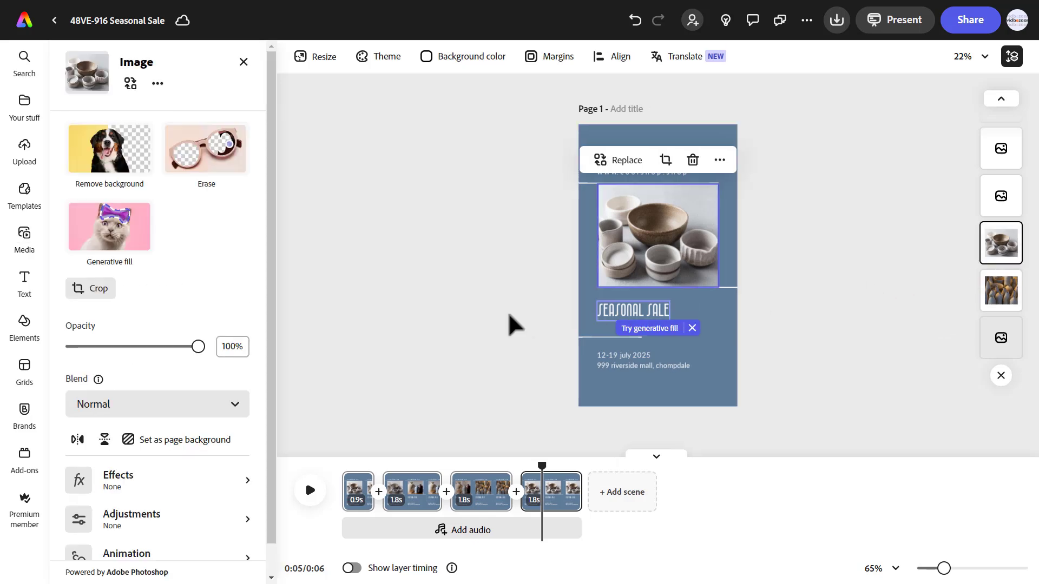
scroll(173, 407, "down", 1)
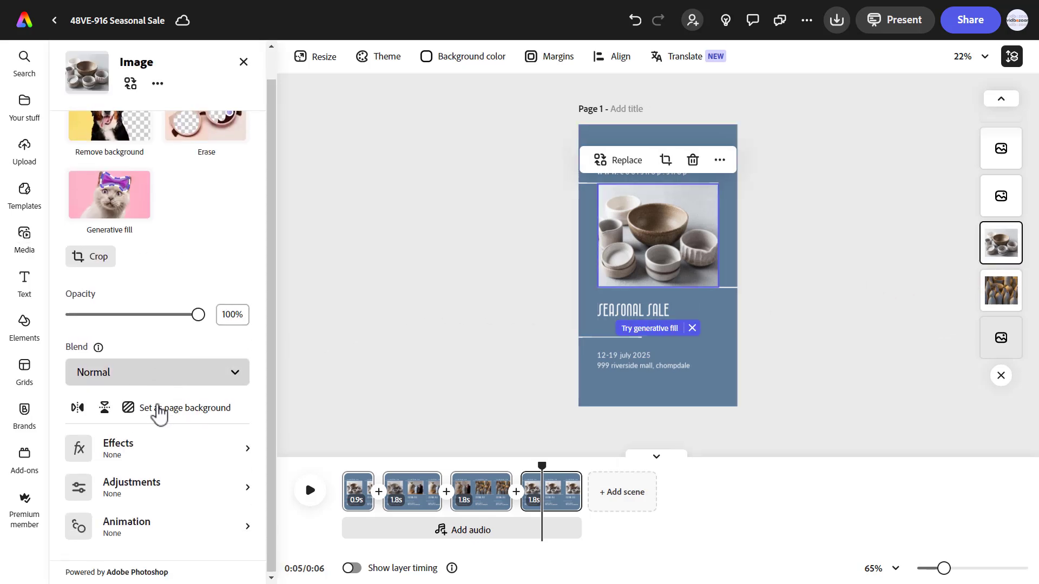
left_click(176, 528)
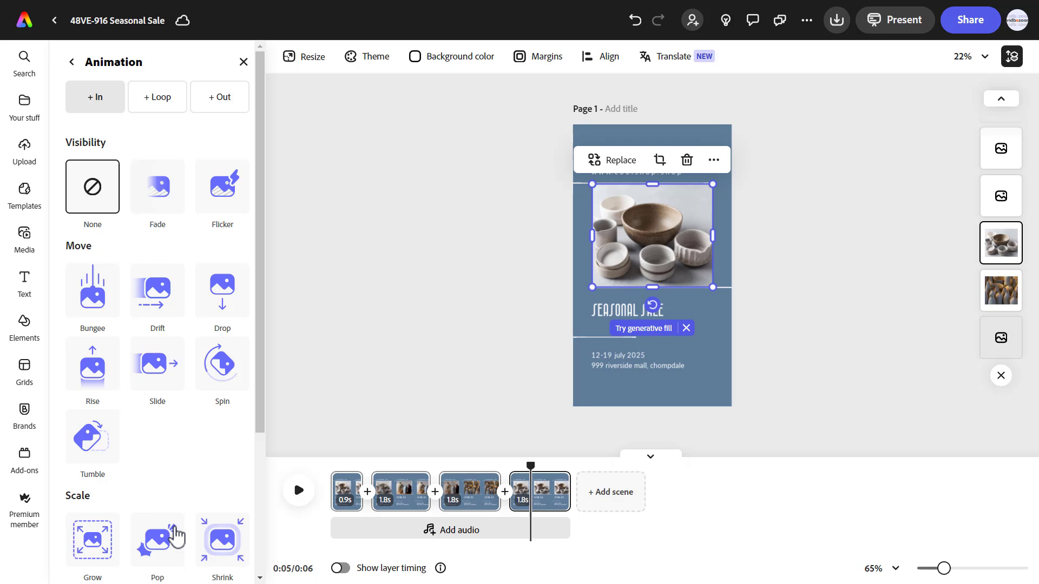
left_click(172, 291)
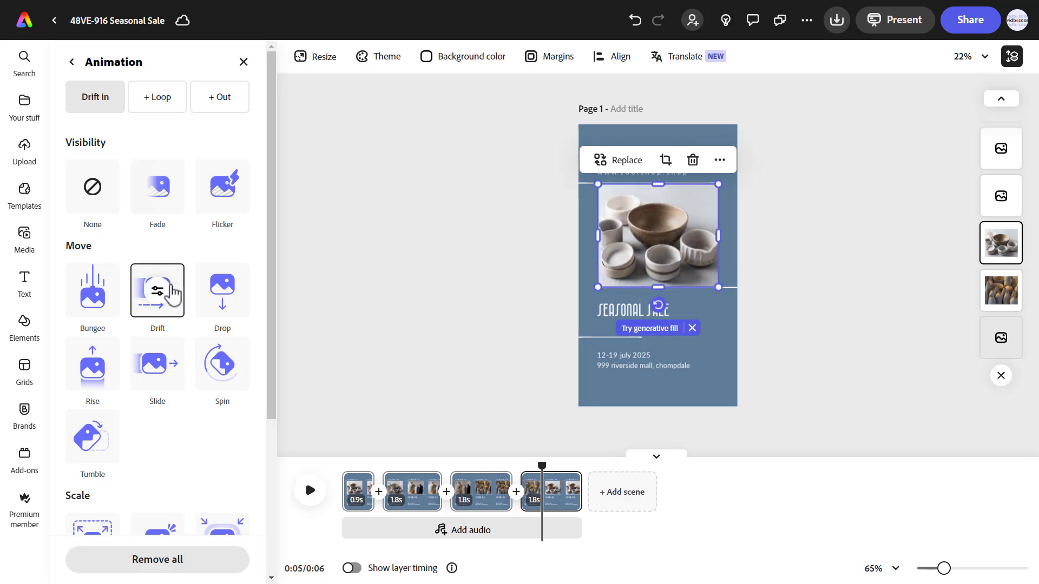
left_click(159, 292)
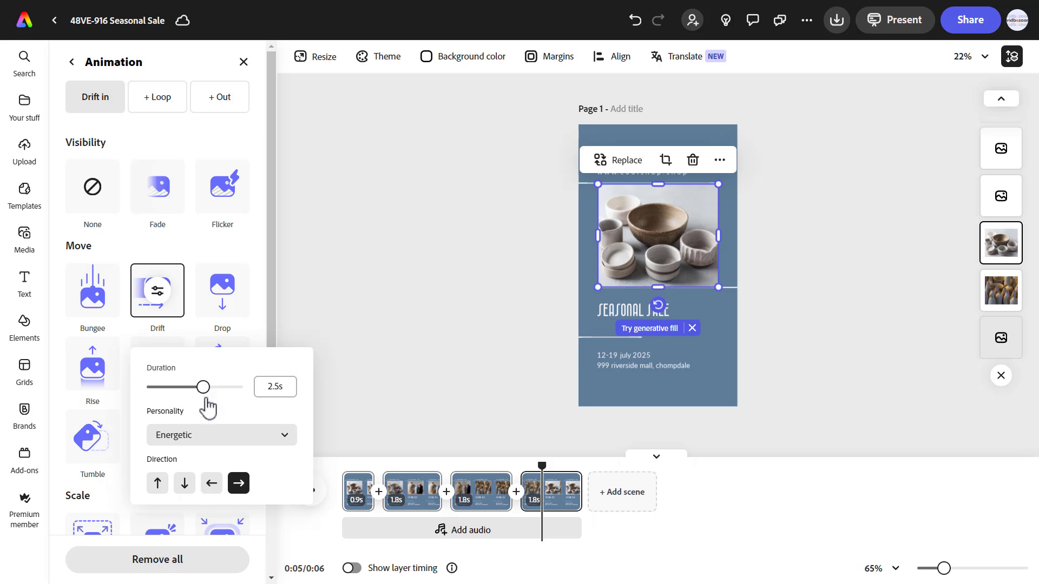
left_click_drag(204, 387, 188, 387)
left_click(288, 387)
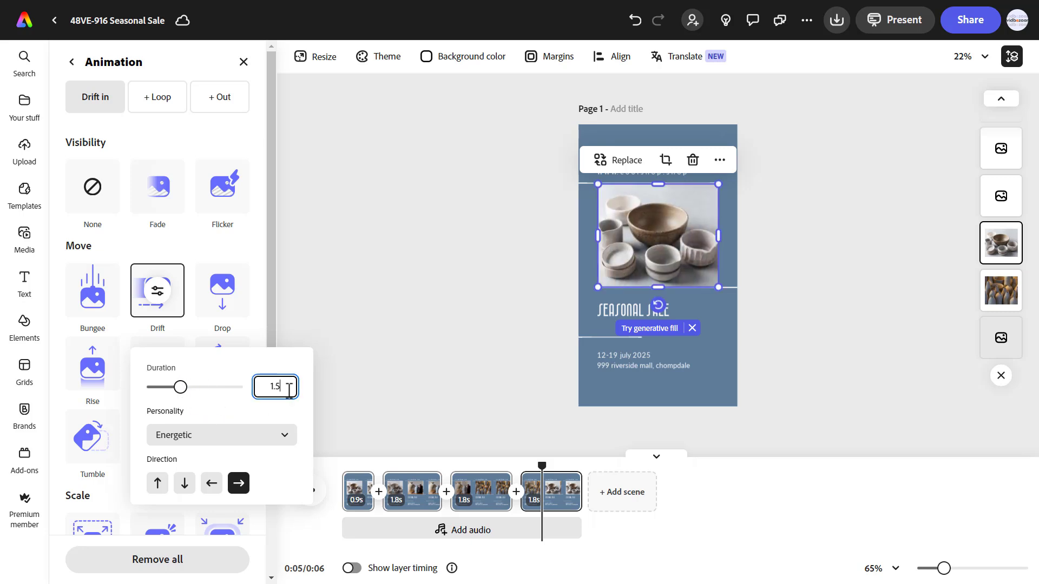
left_click(222, 369)
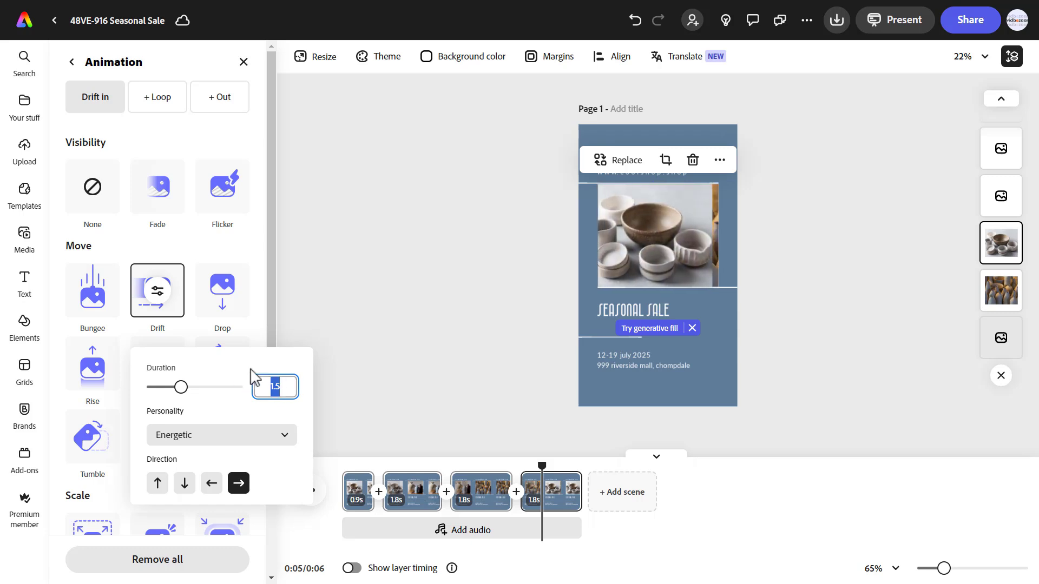
left_click(344, 368)
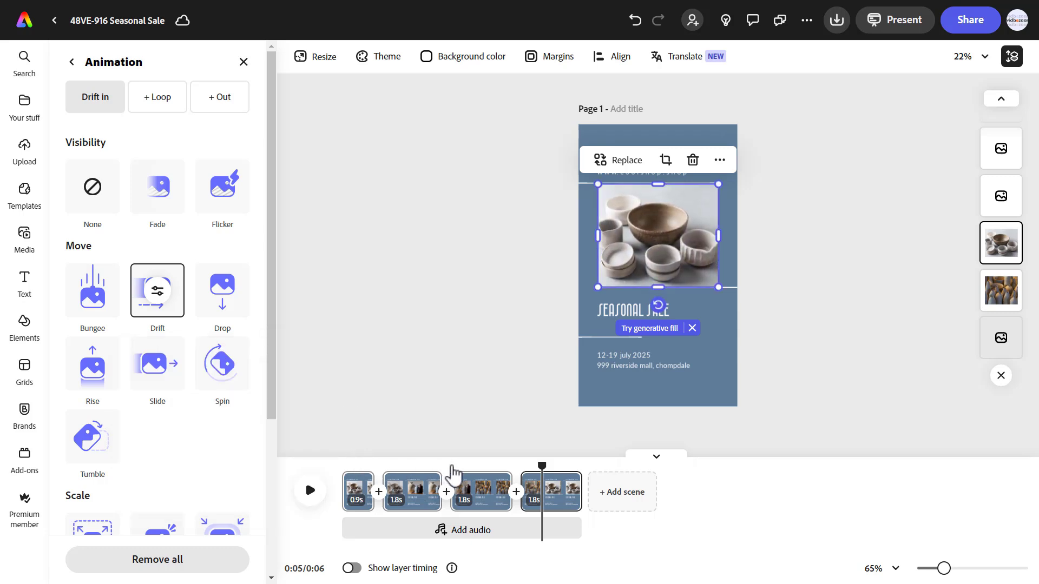
- Play the four-scene story full screen from the first page and fit all scenes in the timeline
left_click_drag(479, 476, 554, 487)
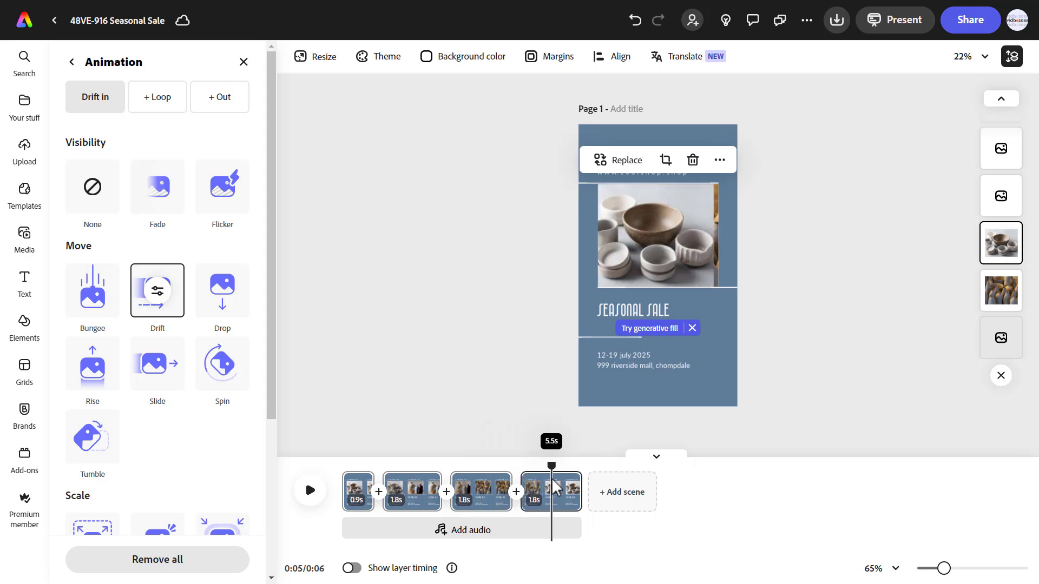
left_click(837, 378)
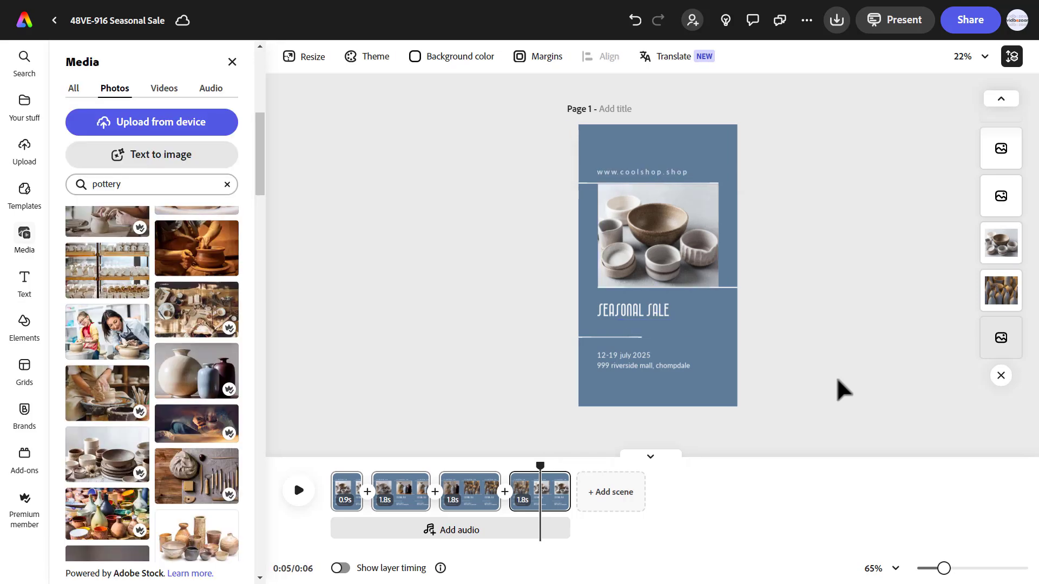
left_click(902, 34)
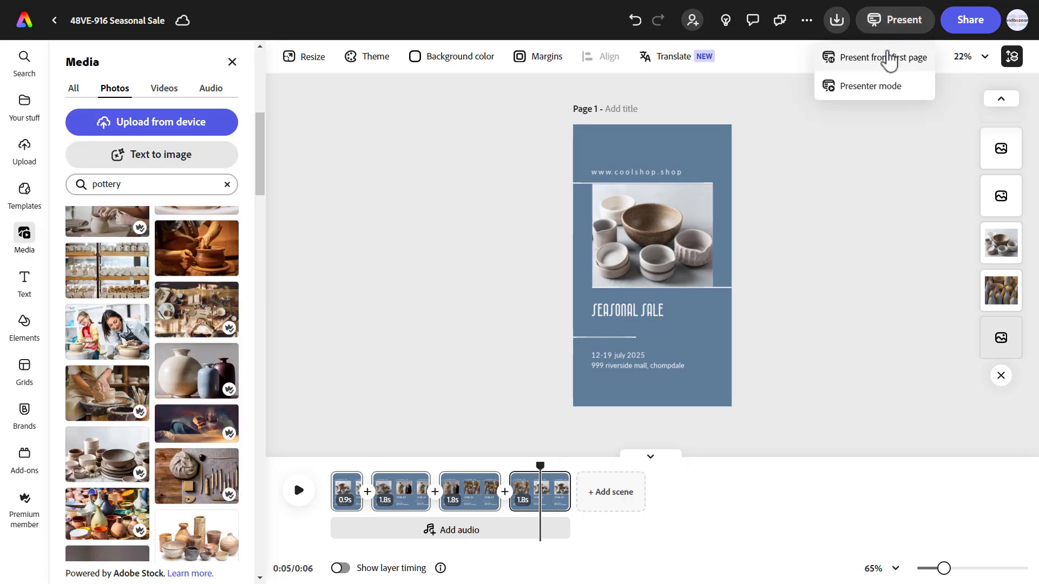
left_click(883, 59)
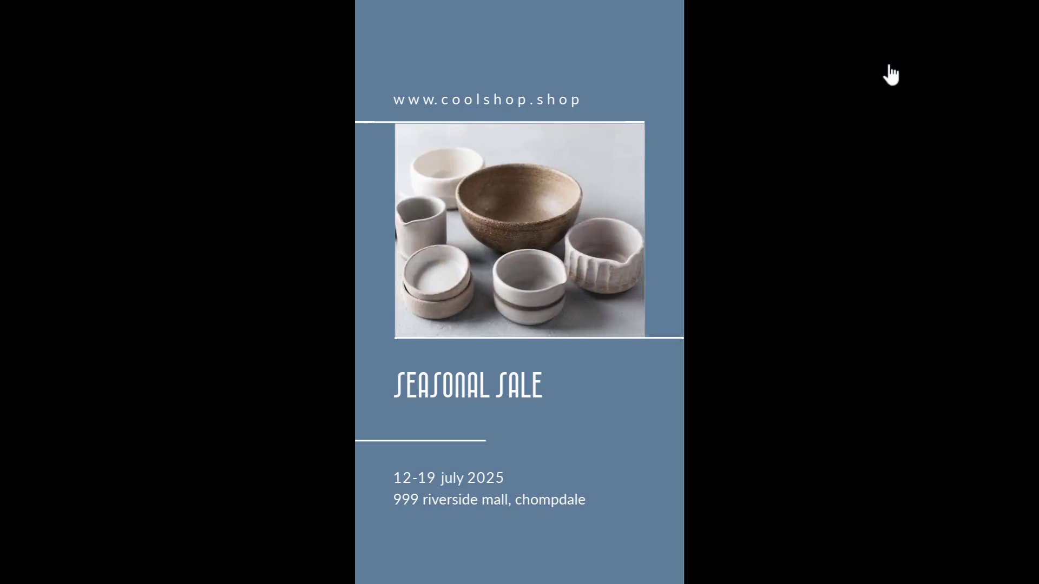
key("Escape")
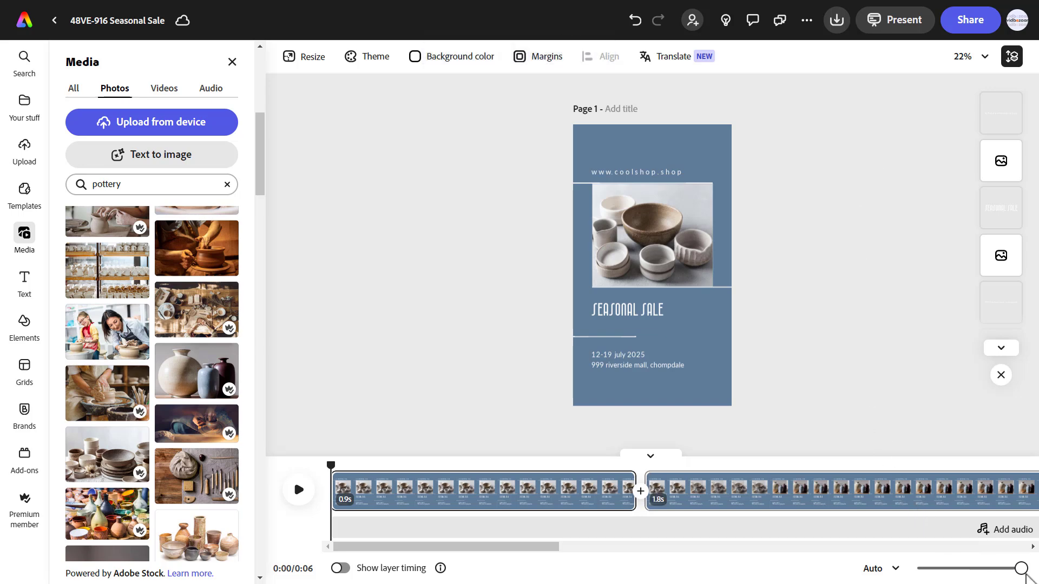
left_click_drag(1022, 569, 981, 571)
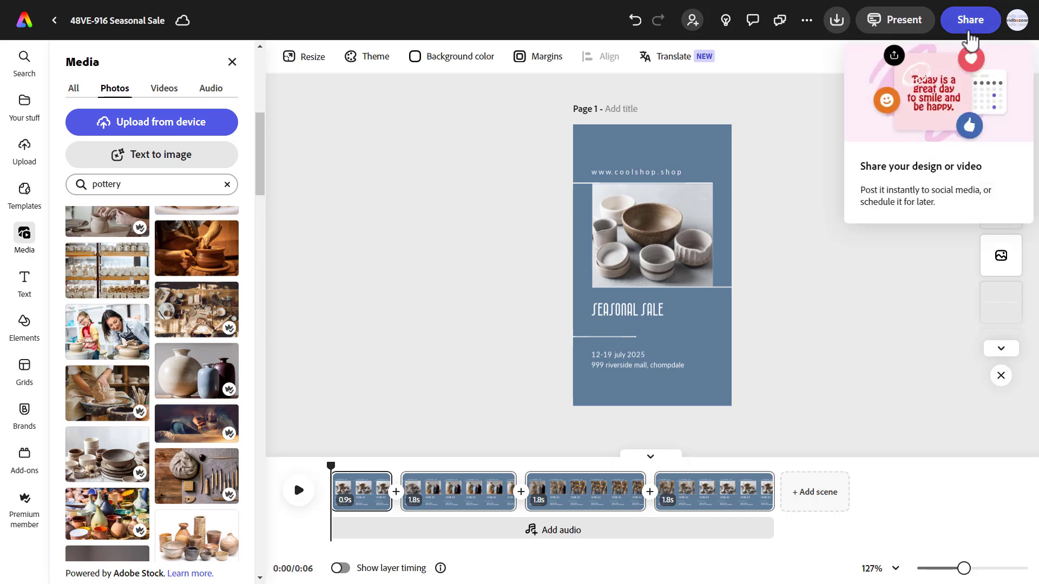
- Share the video to Pinterest and choose the 9:16 PowerPoint Canva Video Ads board
left_click(969, 32)
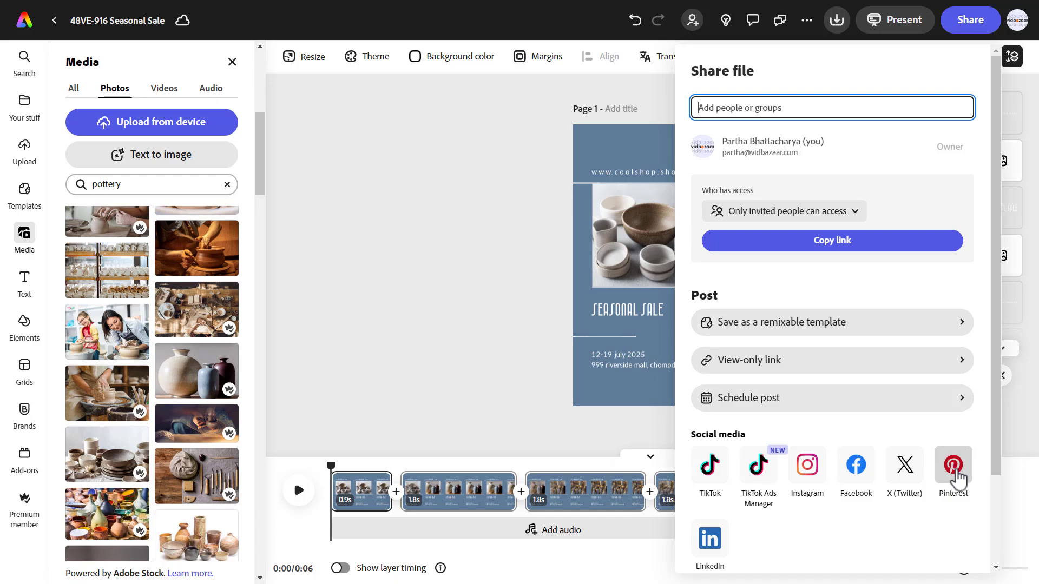
left_click(954, 471)
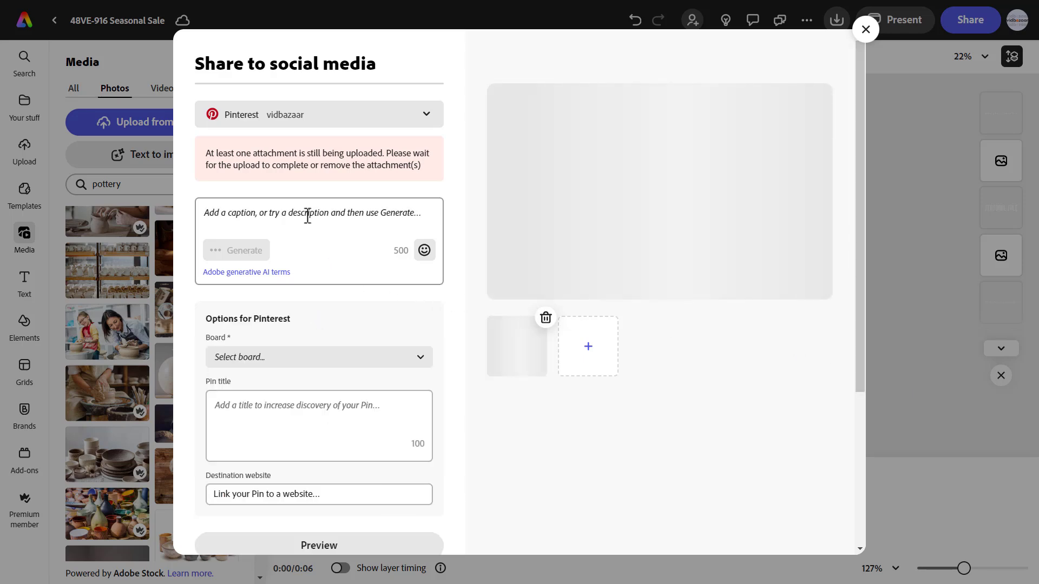
left_click(330, 363)
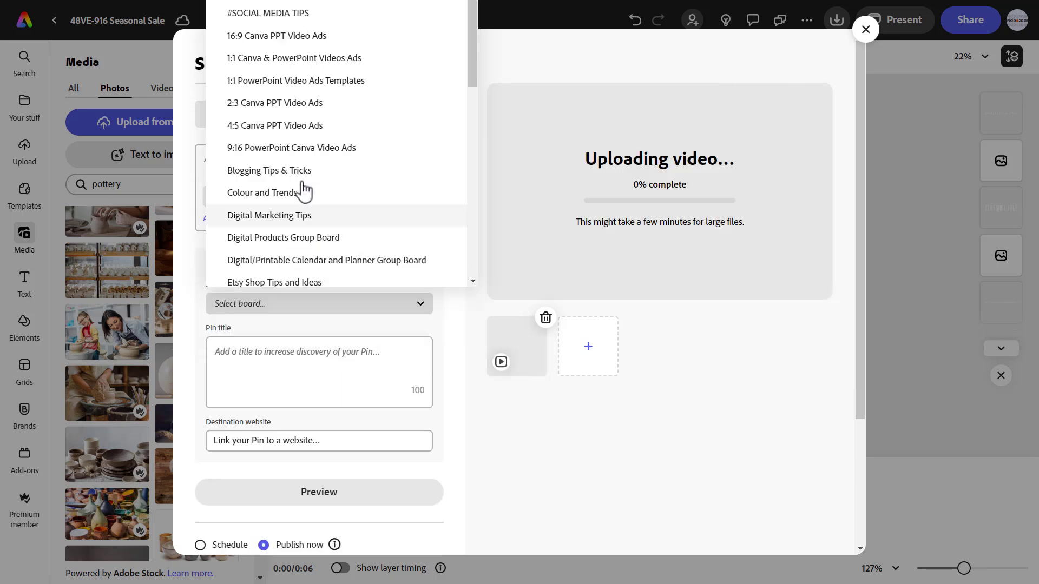
left_click(303, 184)
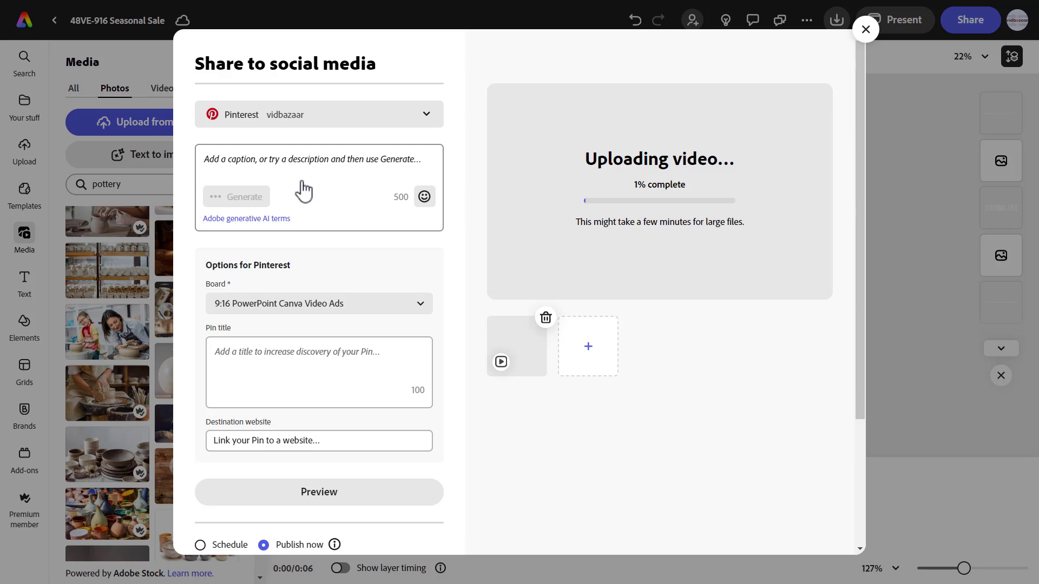
- Generate a new caption from the description "powerpoint to adobe express" and insert it into the post
left_click(296, 160)
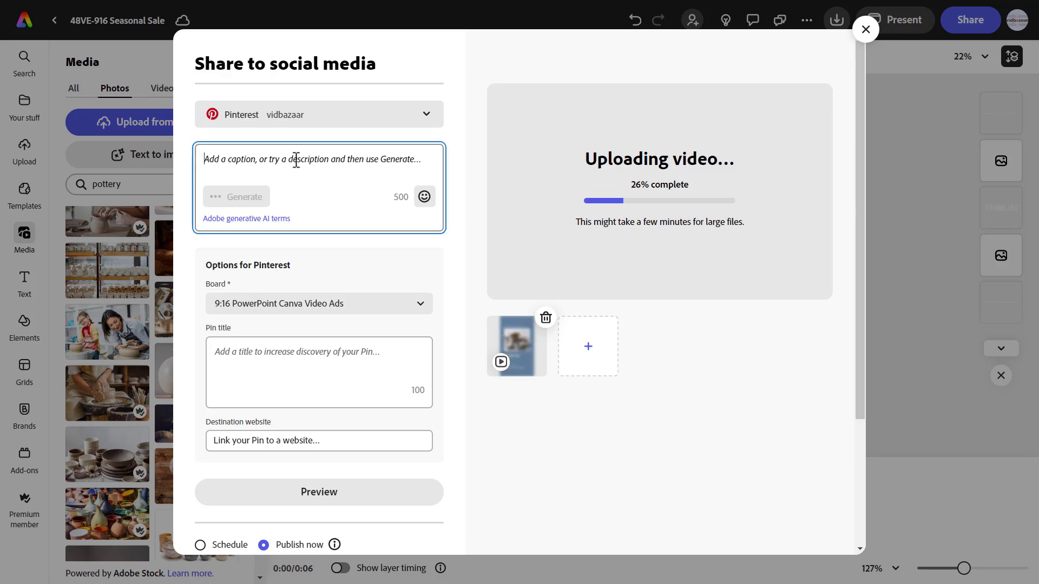
type("powe")
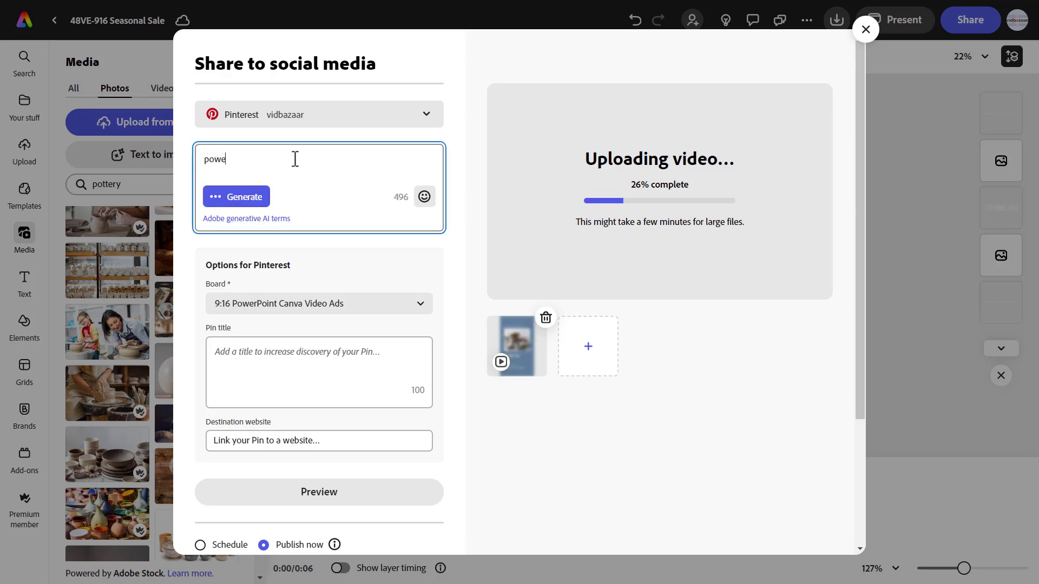
type("rpoint to adobe express")
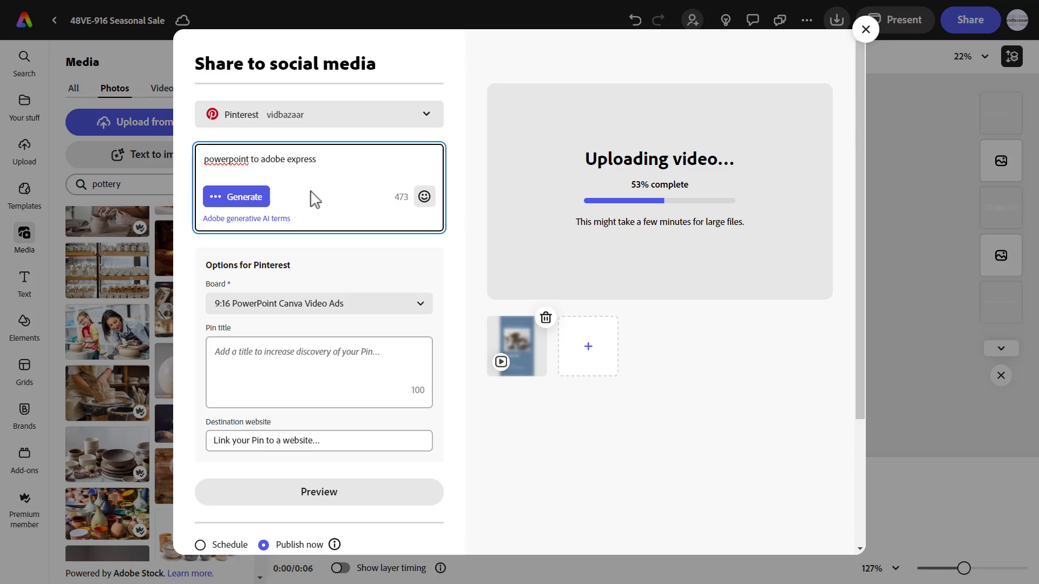
left_click(266, 204)
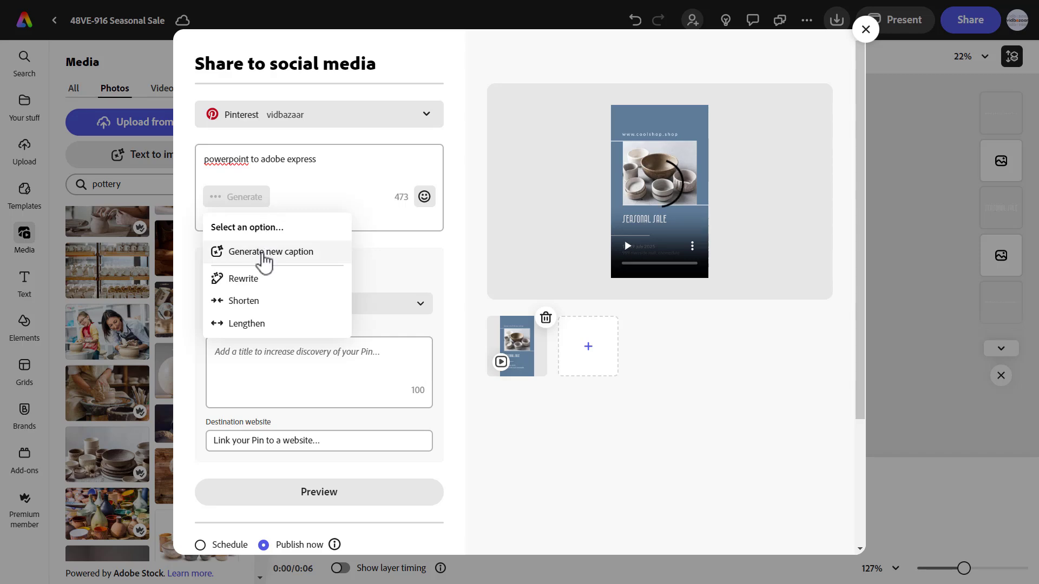
left_click(265, 255)
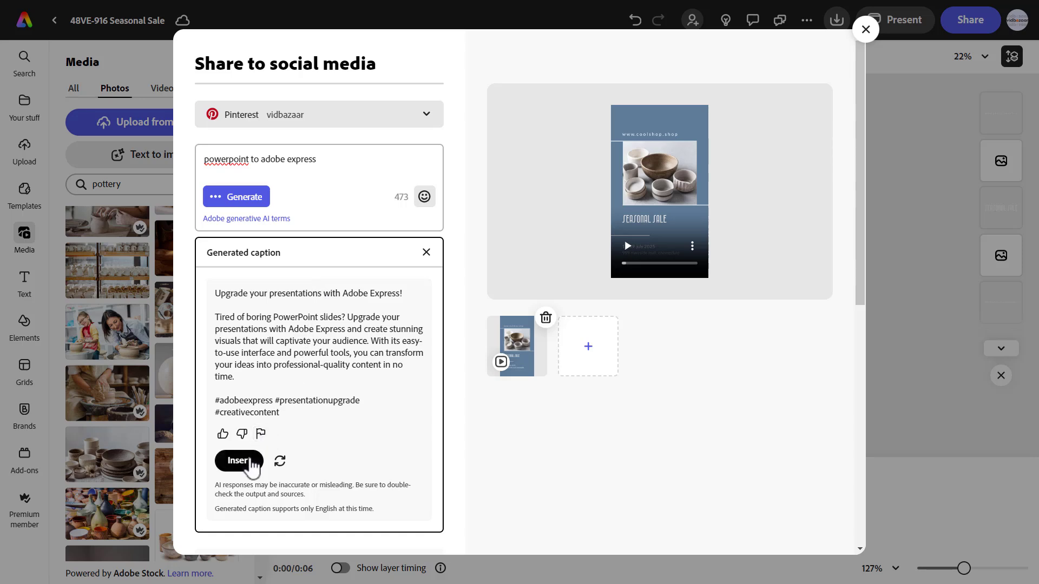
left_click(246, 461)
- Rewrite the caption's opening line as "Convert PowerPoint animated template to video ad in Adobe Express and post to Pinterest!"
left_click(206, 159)
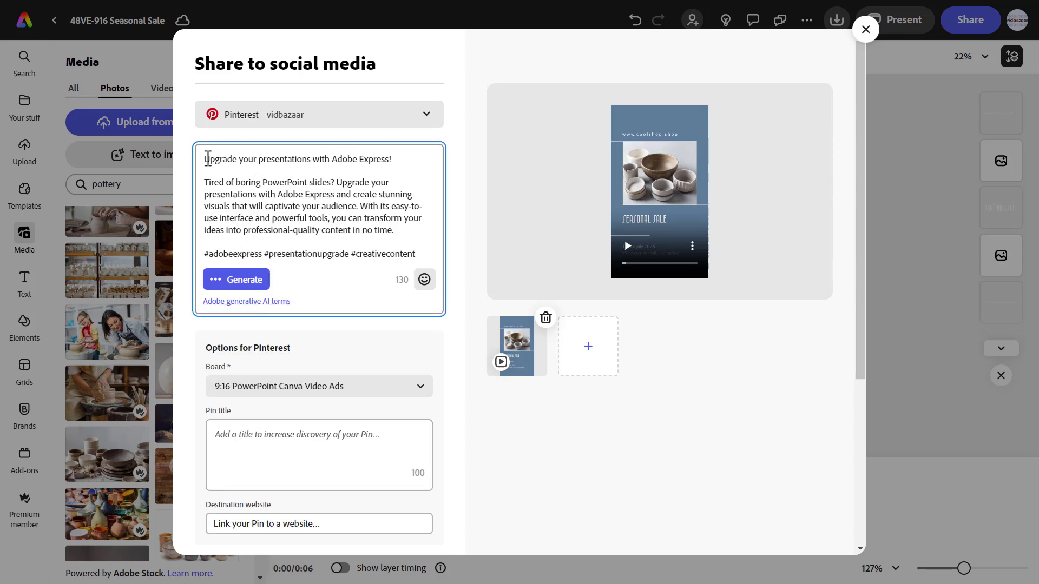
type("Convert PowerPoint animated a")
key("BackSpace")
type("template to video ad in Adobe Express and post")
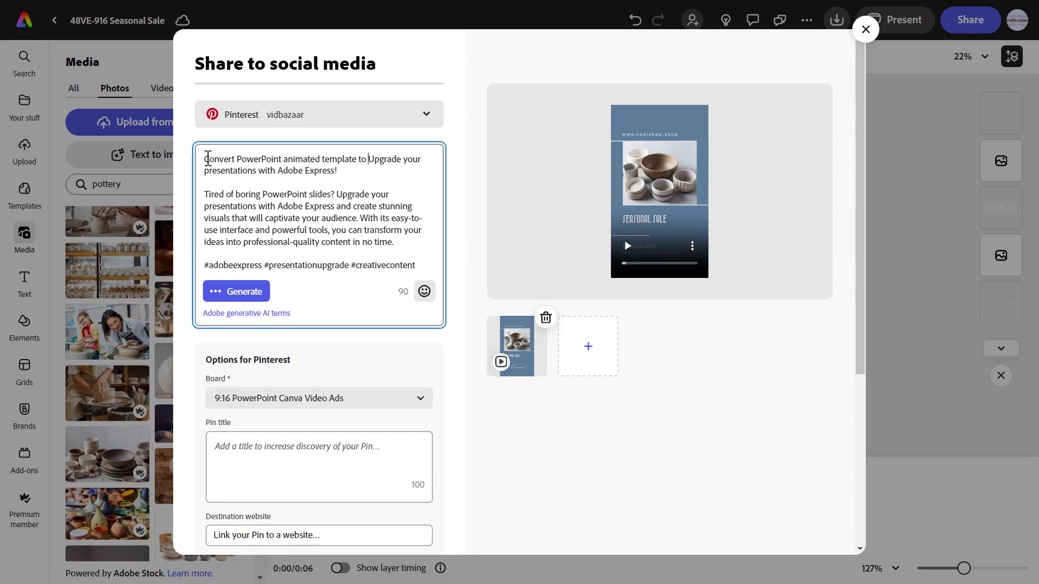
key("Delete")
key("Delete")
key("Delete")
key("Delete")
key("Delete")
key("Delete")
key("Delete")
key("Delete")
key("Delete")
key("Delete")
key("Delete")
key("Delete")
key("Delete")
key("Delete")
key("Delete")
type("to Pinterest")
key("Delete")
key("Delete")
key("Delete")
key("Delete")
key("Delete")
key("Delete")
key("Delete")
key("Delete")
key("Delete")
key("Delete")
key("Delete")
key("Delete")
key("Delete")
key("Delete")
key("Delete")
key("Delete")
key("Delete")
key("Delete")
key("Delete")
key("Delete")
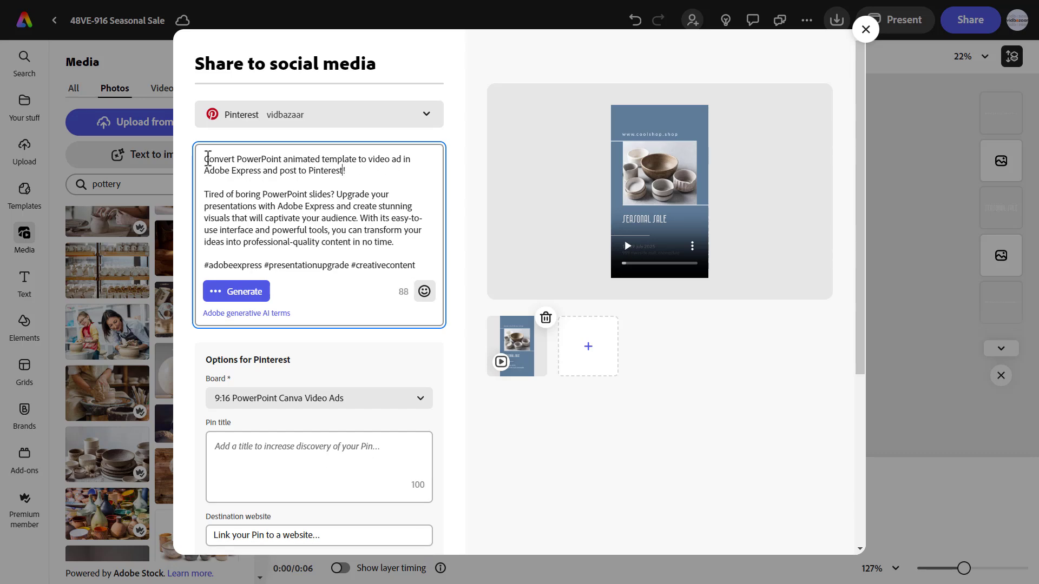
- Begin the body with "Wanna try new ways to create video pins for Pinterest? This tutorial will teach you how to do that in PowerPoint and Adobe Express."
left_click(205, 193)
type("Wanna try new ways to create ")
type("video pins for Pinterest? This tutoria")
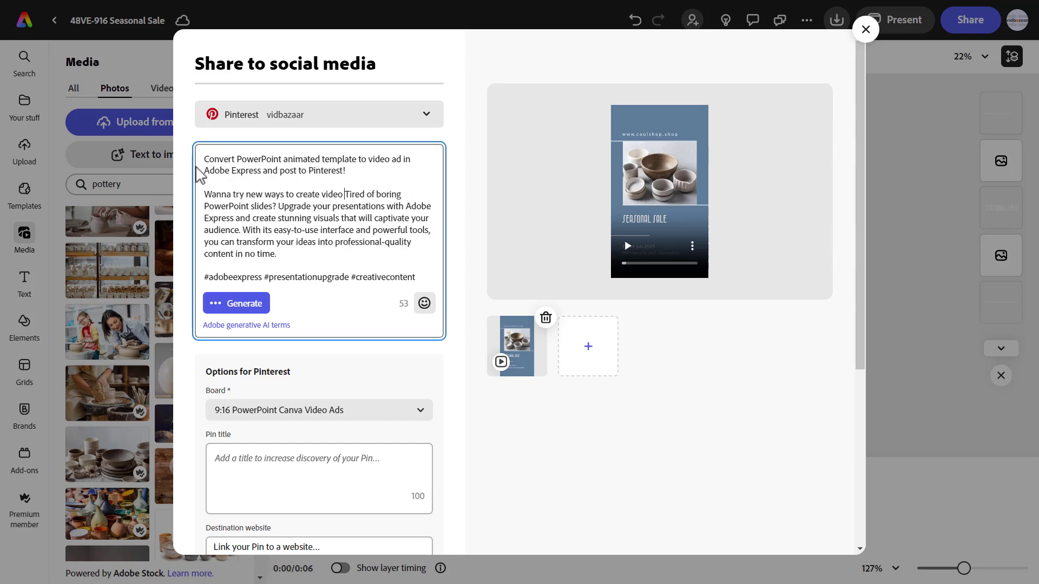
type("l will teach you how to do that in PowerPoint and Adobe")
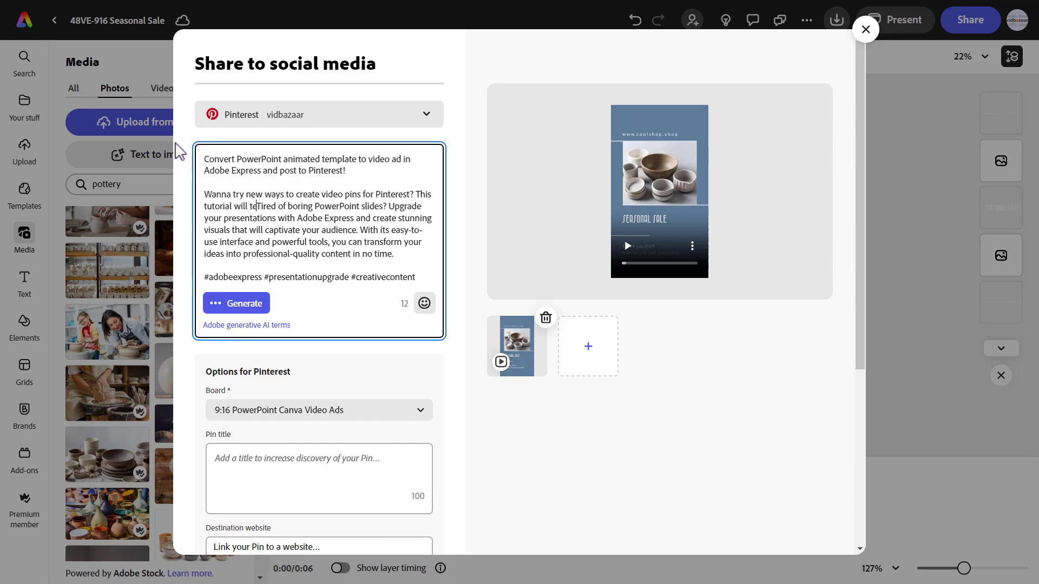
type(" Express.")
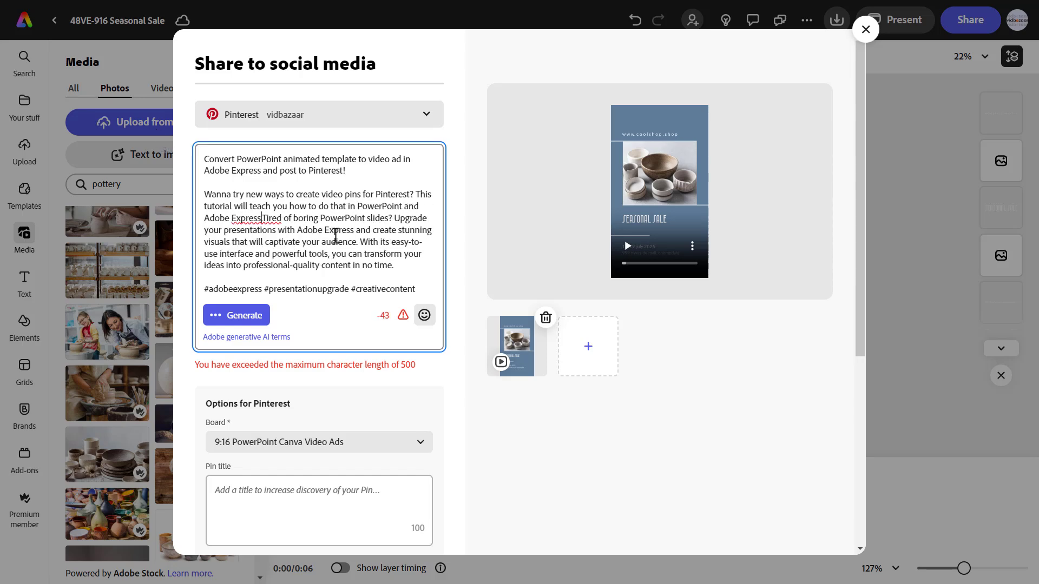
- Remove the caption text from "Tired of boring PowerPoint slides?" up to "create" and start a separate paragraph with "Create stunning visuals"
left_click_drag(375, 230, 264, 218)
key("Delete")
type("C")
left_click(269, 216)
key("Return")
key("Return")
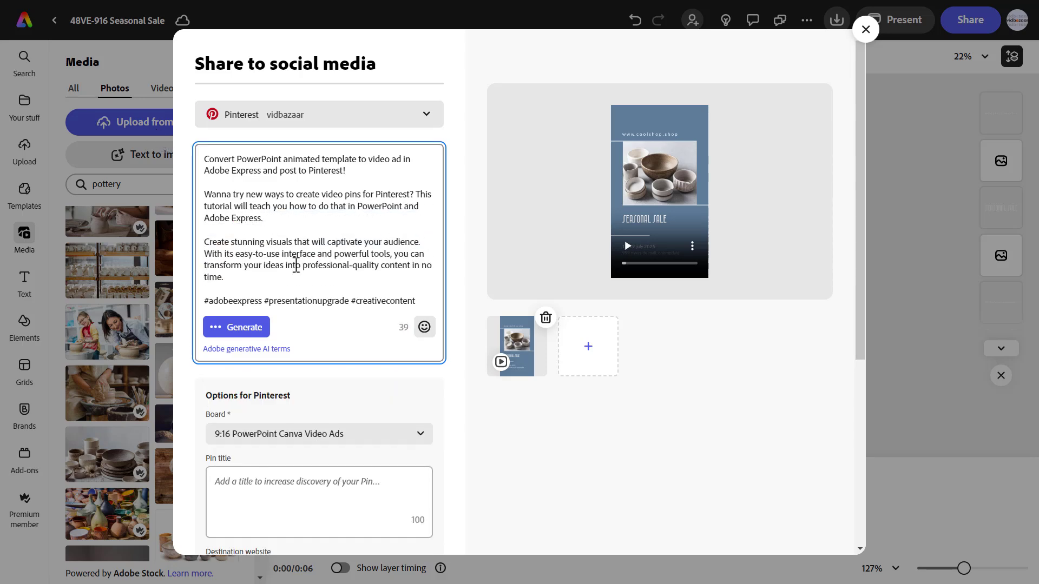
- Set the pin title to "How to Convert PowerPoint Animated Slides to Video Pin in Adobe Express & Post to Pinterest"
scroll(296, 266, "down", 1)
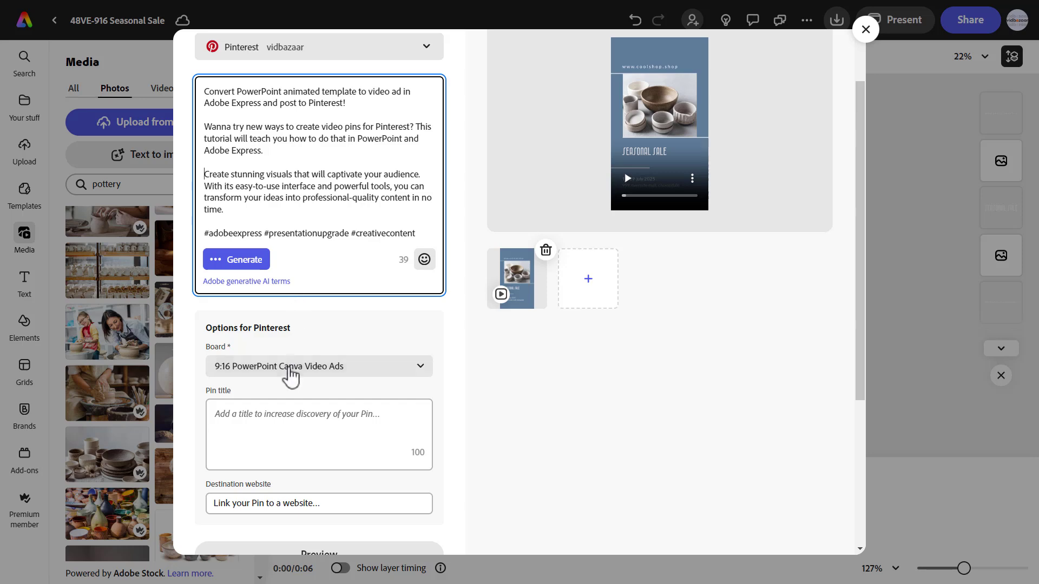
left_click(277, 412)
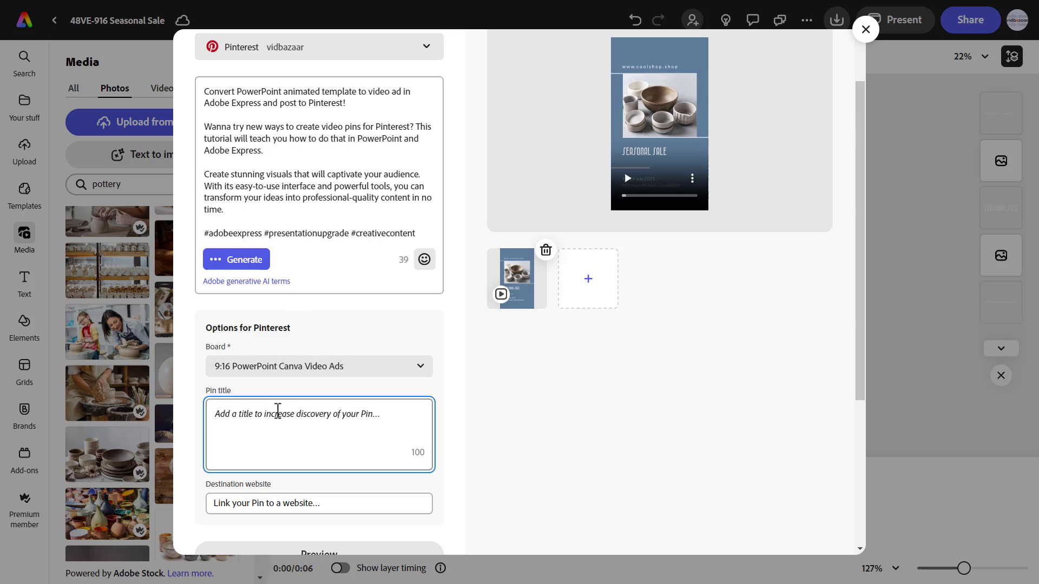
type("How to Convert PowerPoint ")
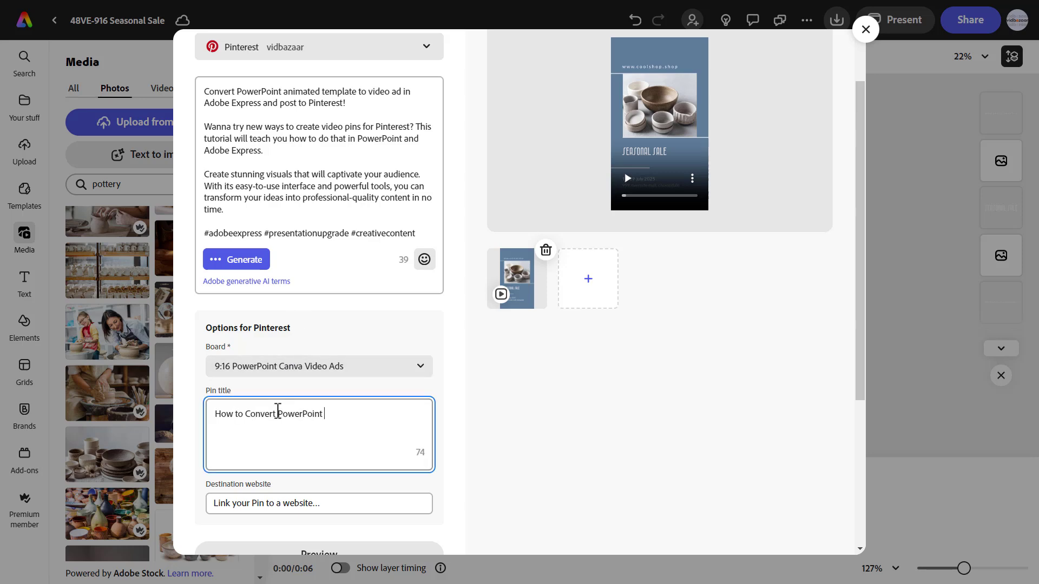
type("Animated Slides to Video")
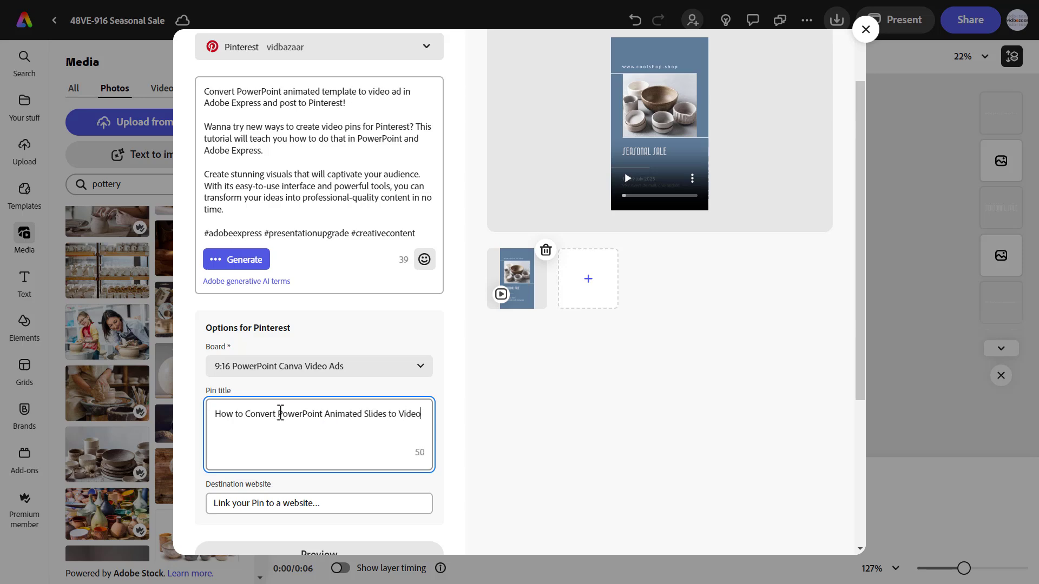
type(" Pin in Adobe Express & Post to Pinterest")
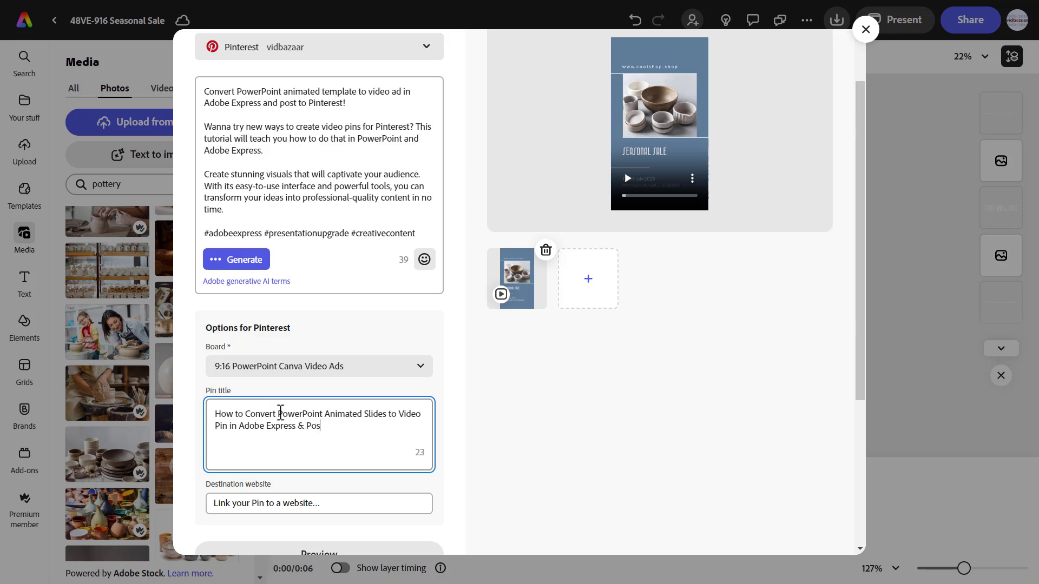
left_click(263, 504)
type("https")
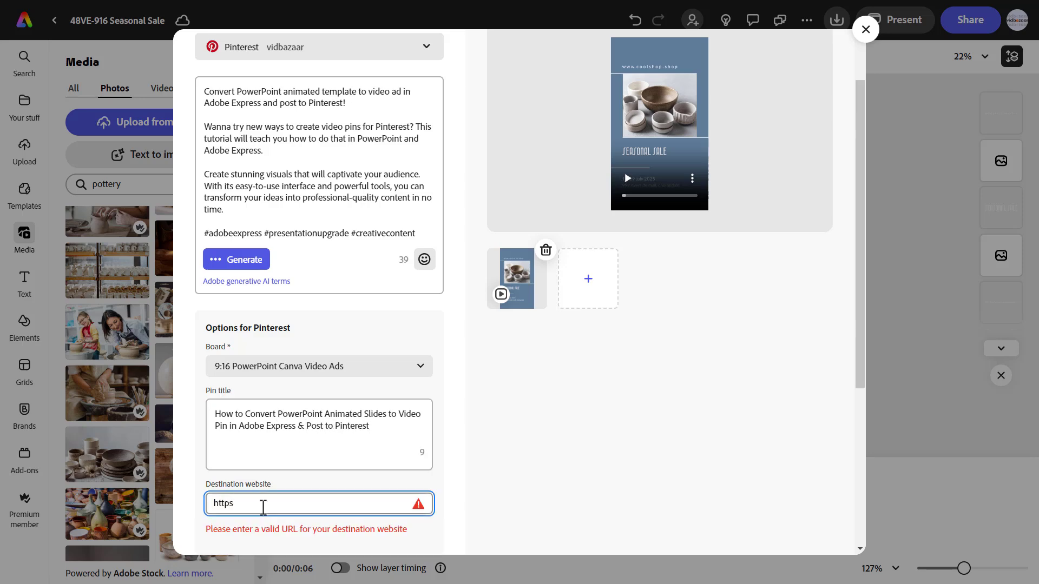
type("://patreon.com/vidbazaar")
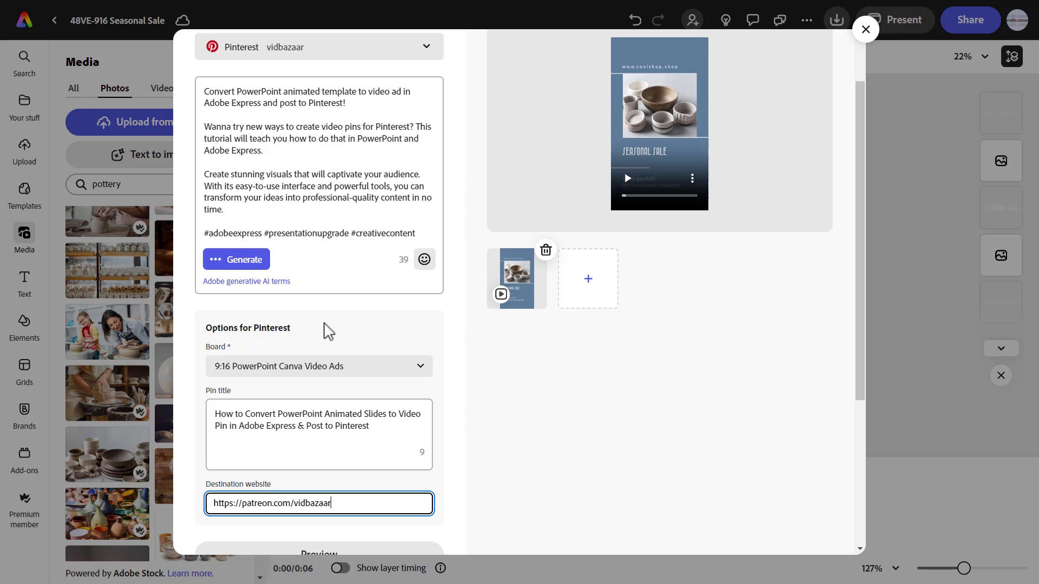
- Preview the Pinterest post, play its video and close the preview
scroll(328, 331, "down", 4)
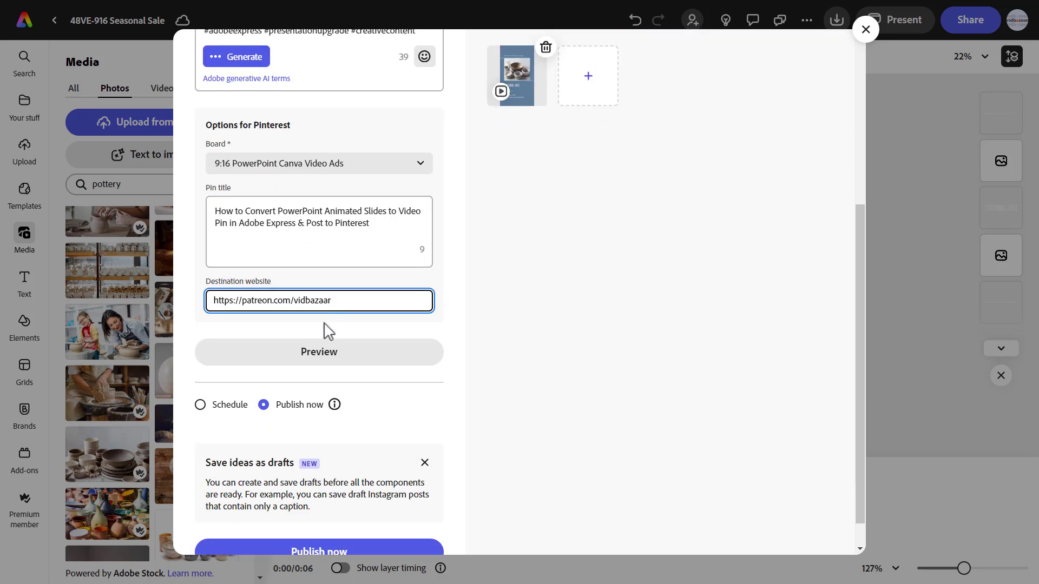
left_click(325, 359)
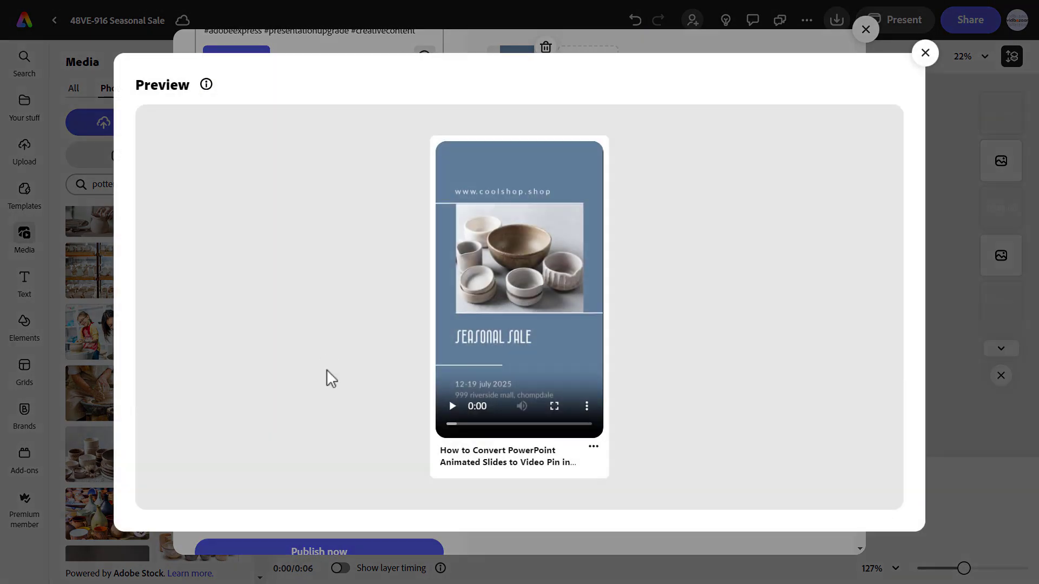
left_click(453, 406)
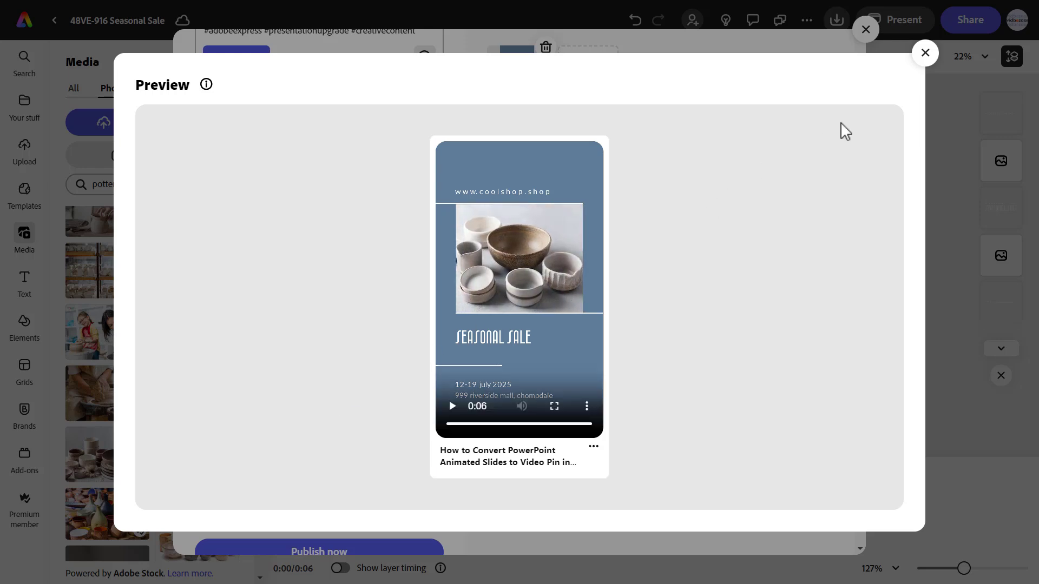
left_click(925, 53)
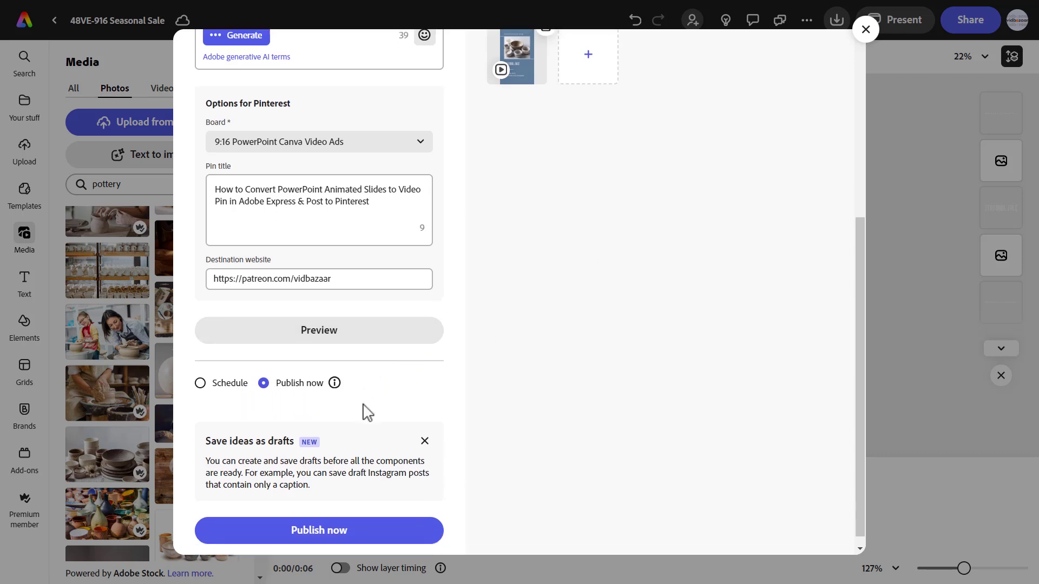
- Publish the pin immediately and switch to the Pinterest profile to view it among the created pins
scroll(362, 413, "down", 1)
left_click(335, 526)
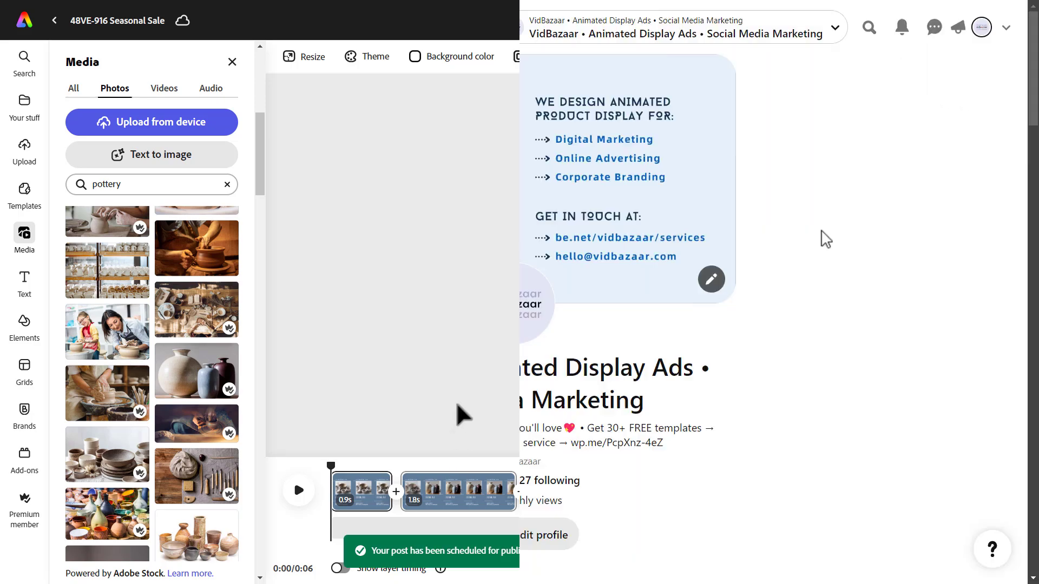
scroll(821, 231, "down", 8)
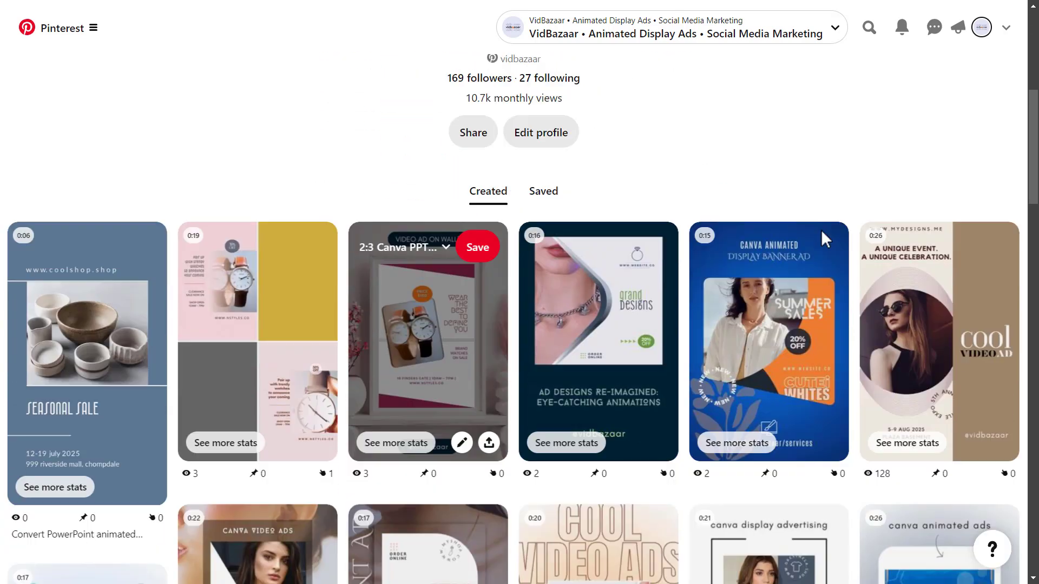
- Open the newly published Seasonal Sale pin from the created pins, expand its full description and replay its video
scroll(821, 232, "down", 1)
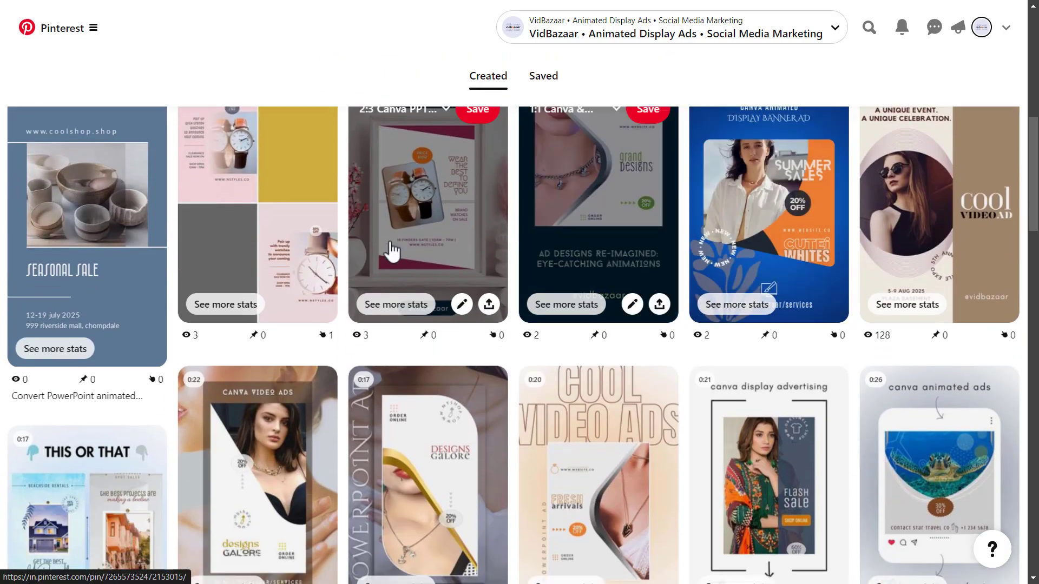
left_click(152, 286)
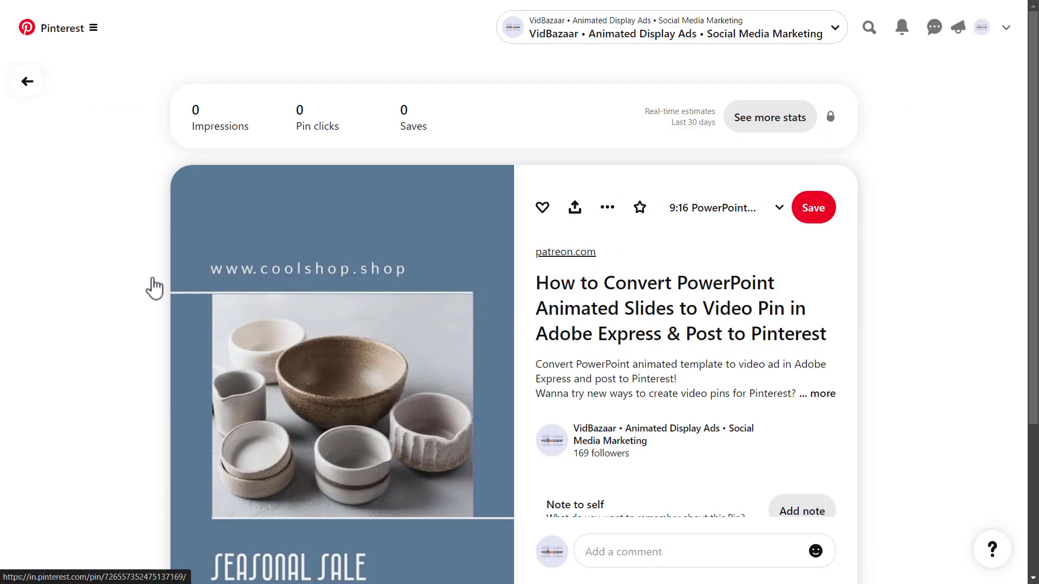
left_click_drag(1032, 108, 1032, 137)
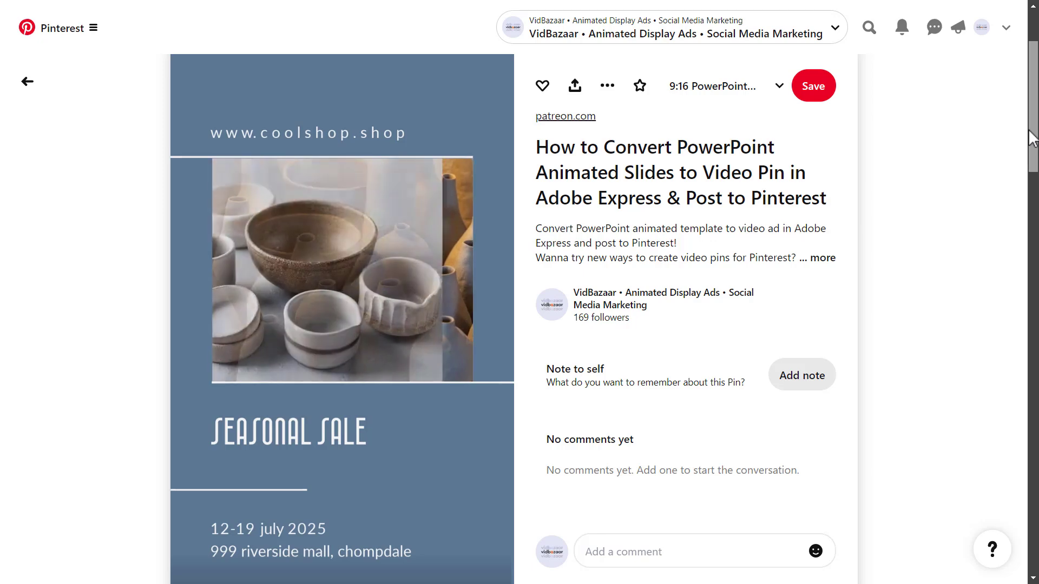
scroll(946, 206, "down", 1)
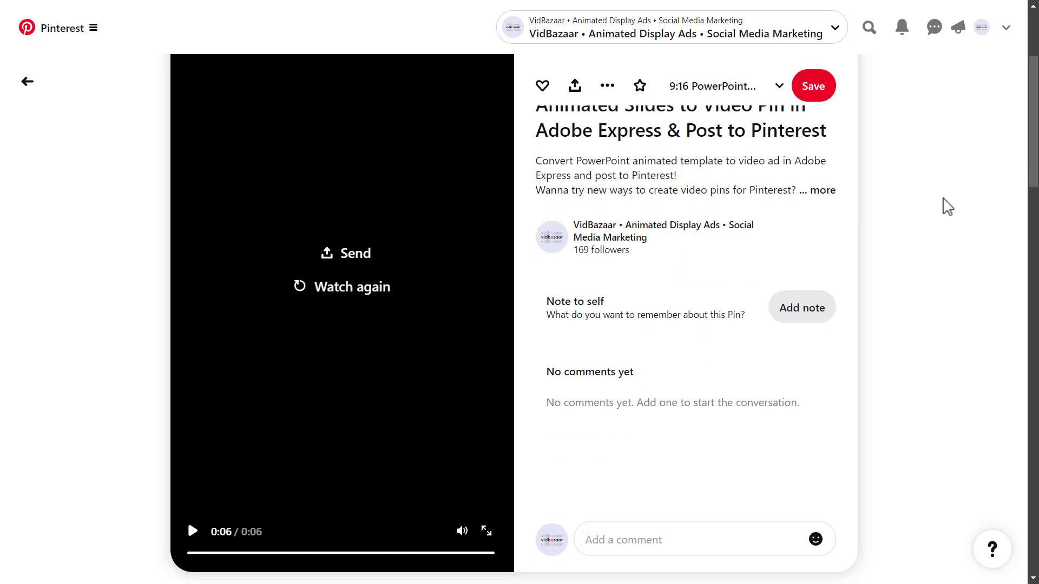
left_click(823, 190)
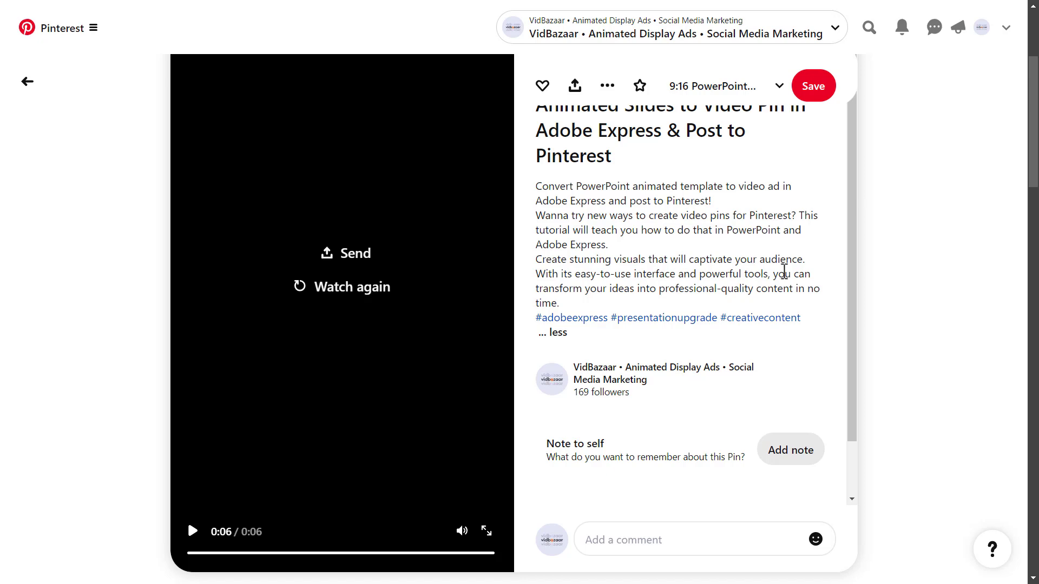
left_click(351, 286)
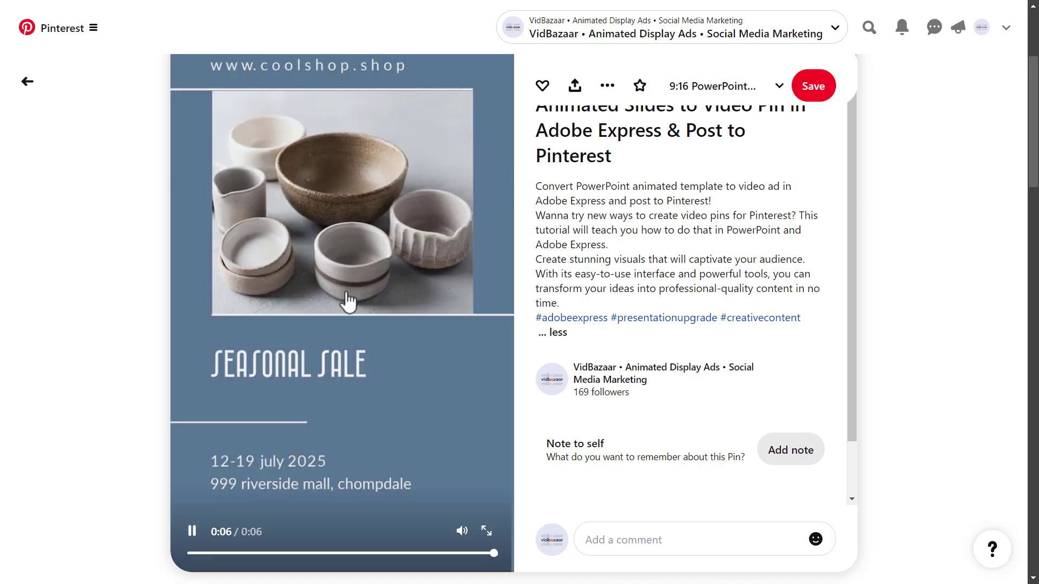